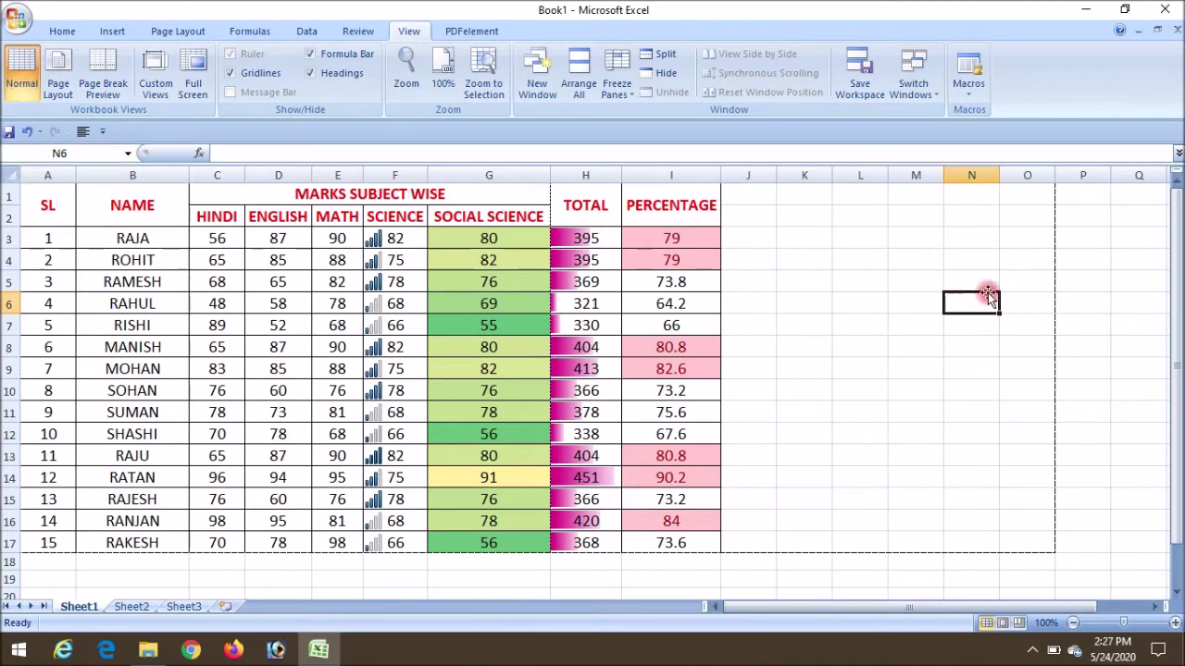
Preview the page breaks, drag the blue print-area borders, then go back to Normal view.
{"action": "left_click", "coordinate": [1061, 320]}
{"action": "left_click", "coordinate": [961, 300]}
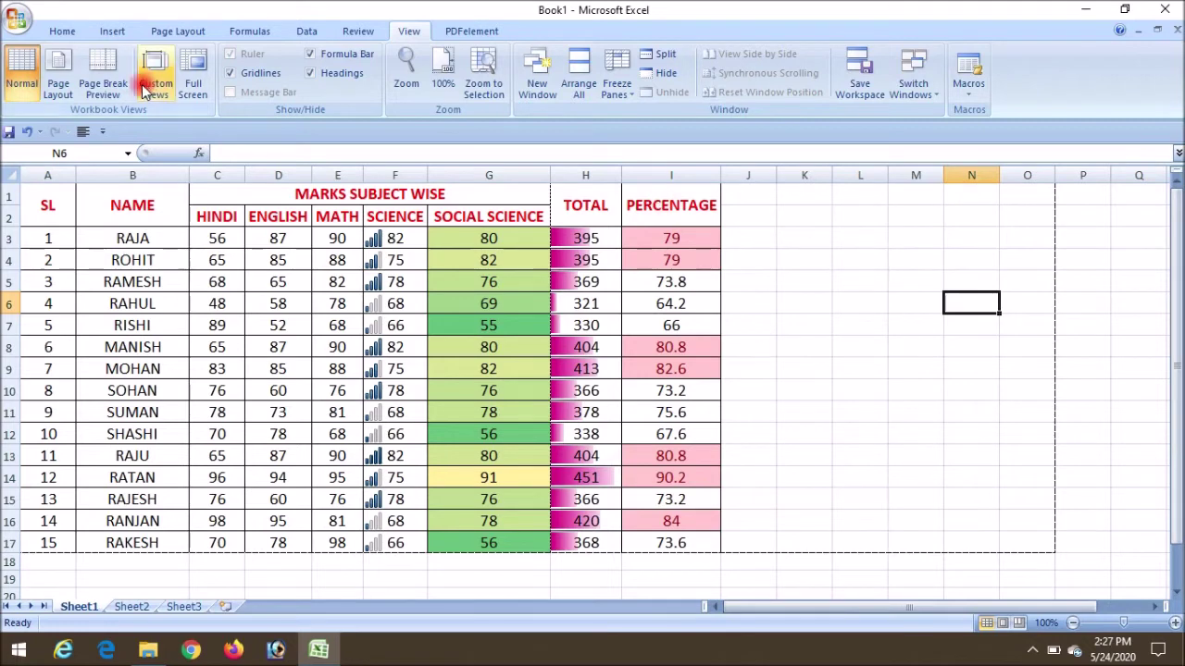
{"action": "left_click", "coordinate": [61, 79]}
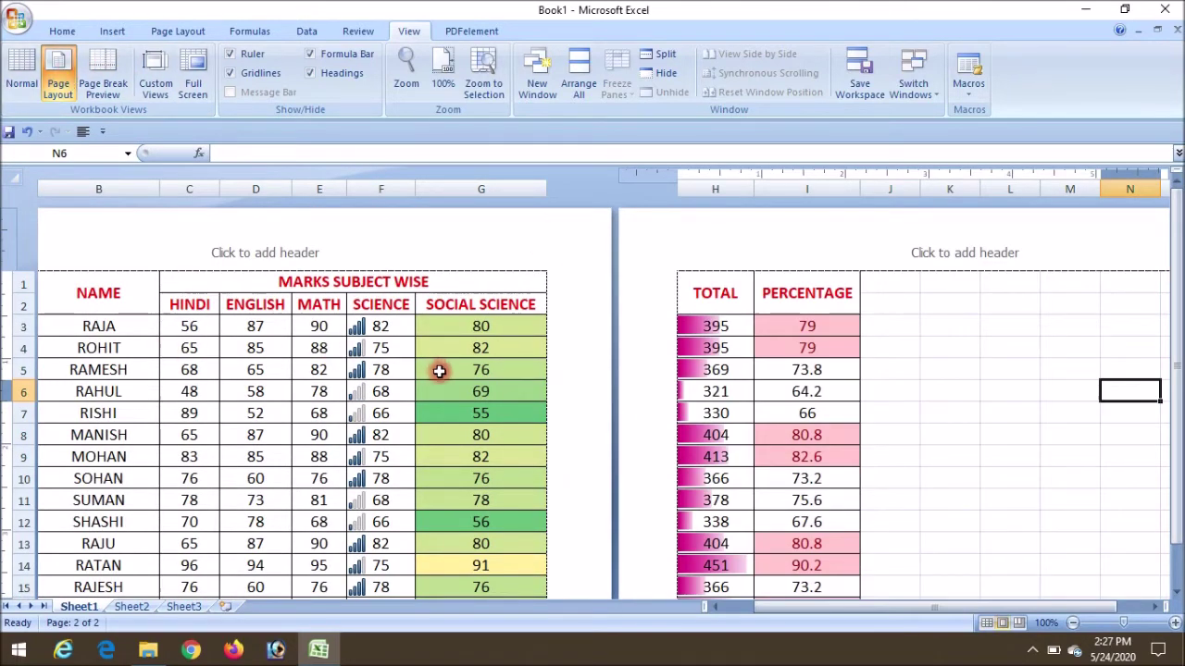
{"action": "left_click_drag", "start_coordinate": [794, 611], "coordinate": [736, 615]}
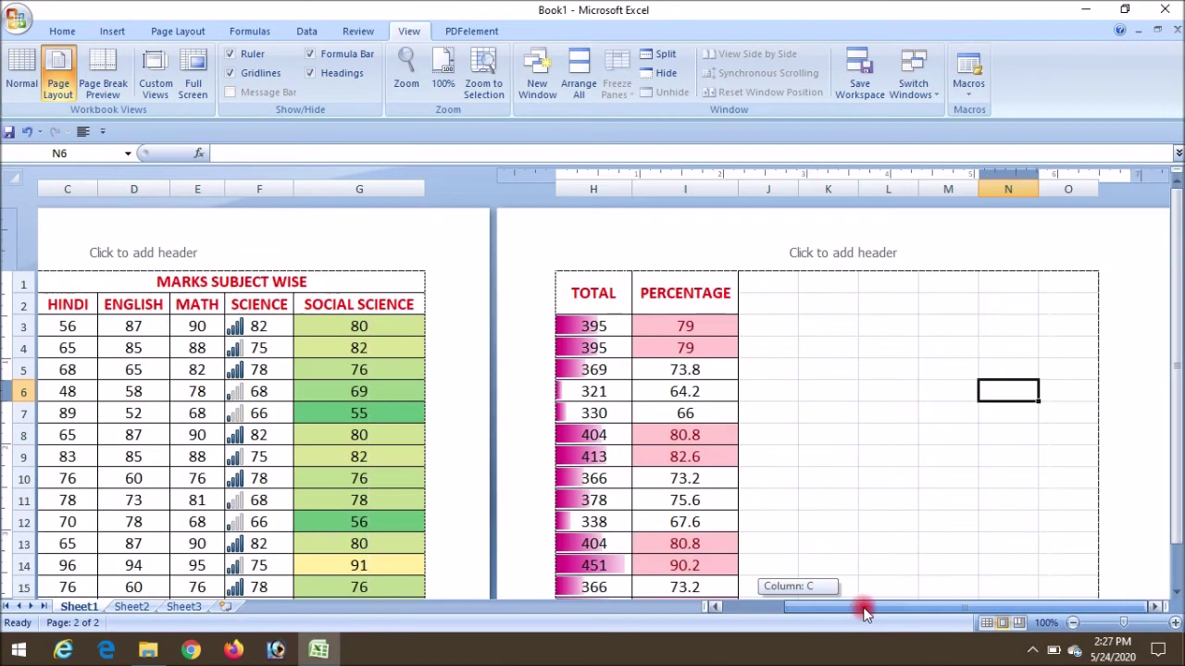
{"action": "left_click_drag", "start_coordinate": [736, 615], "coordinate": [862, 607]}
{"action": "left_click_drag", "start_coordinate": [1175, 387], "coordinate": [1169, 412]}
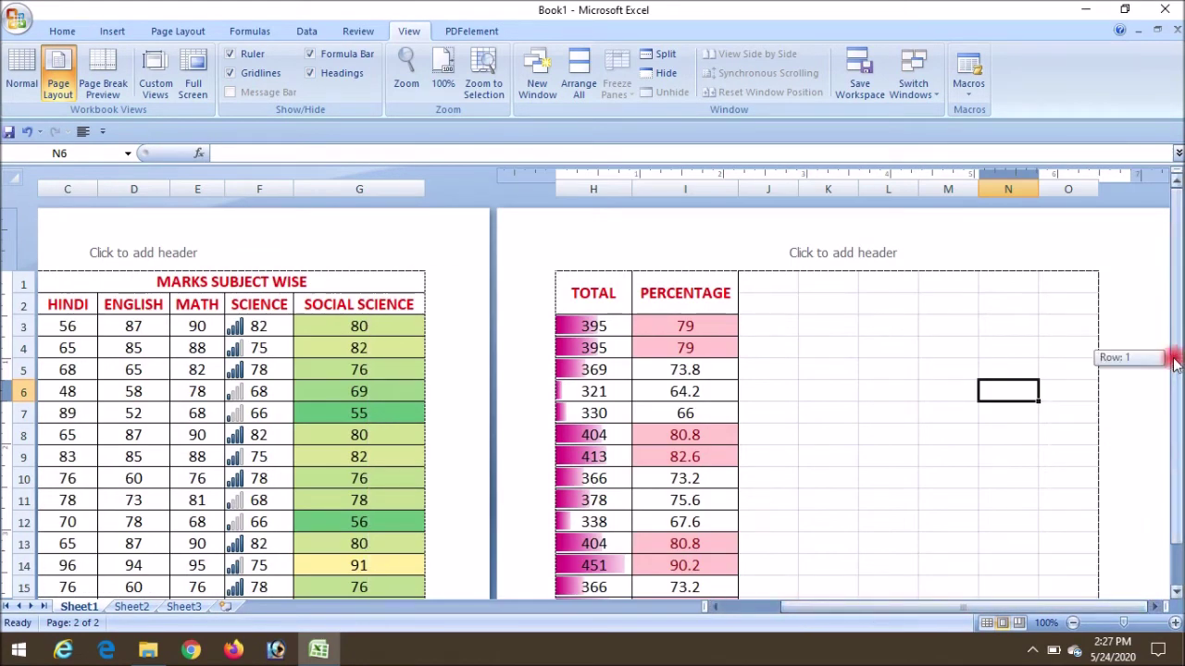
{"action": "left_click_drag", "start_coordinate": [966, 607], "coordinate": [882, 615]}
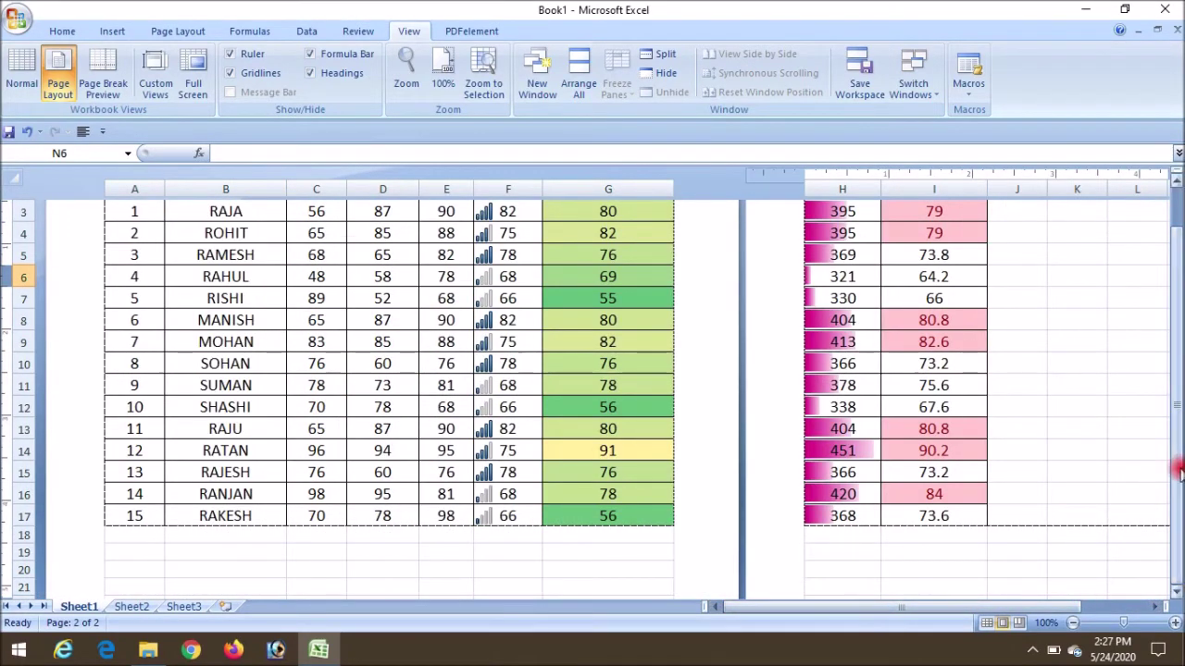
{"action": "left_click_drag", "start_coordinate": [1177, 458], "coordinate": [1178, 370]}
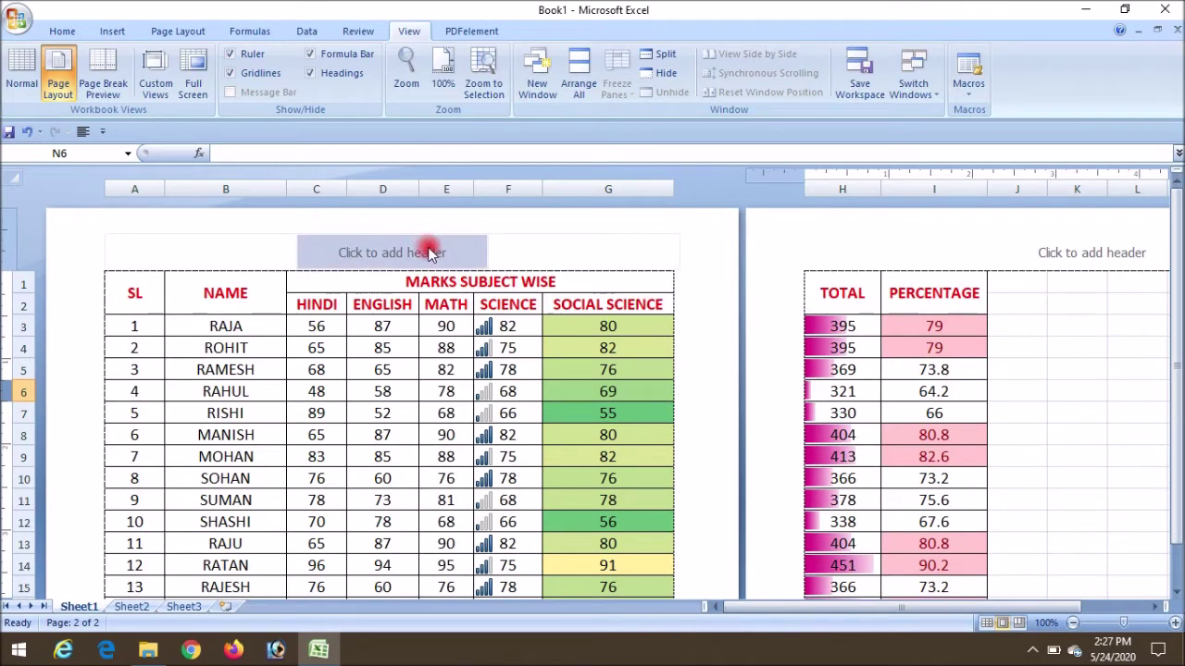
{"action": "mouse_move", "coordinate": [1179, 243]}
{"action": "left_mouse_down"}
{"action": "mouse_move", "coordinate": [1173, 382]}
{"action": "mouse_move", "coordinate": [1176, 232]}
{"action": "left_mouse_up"}
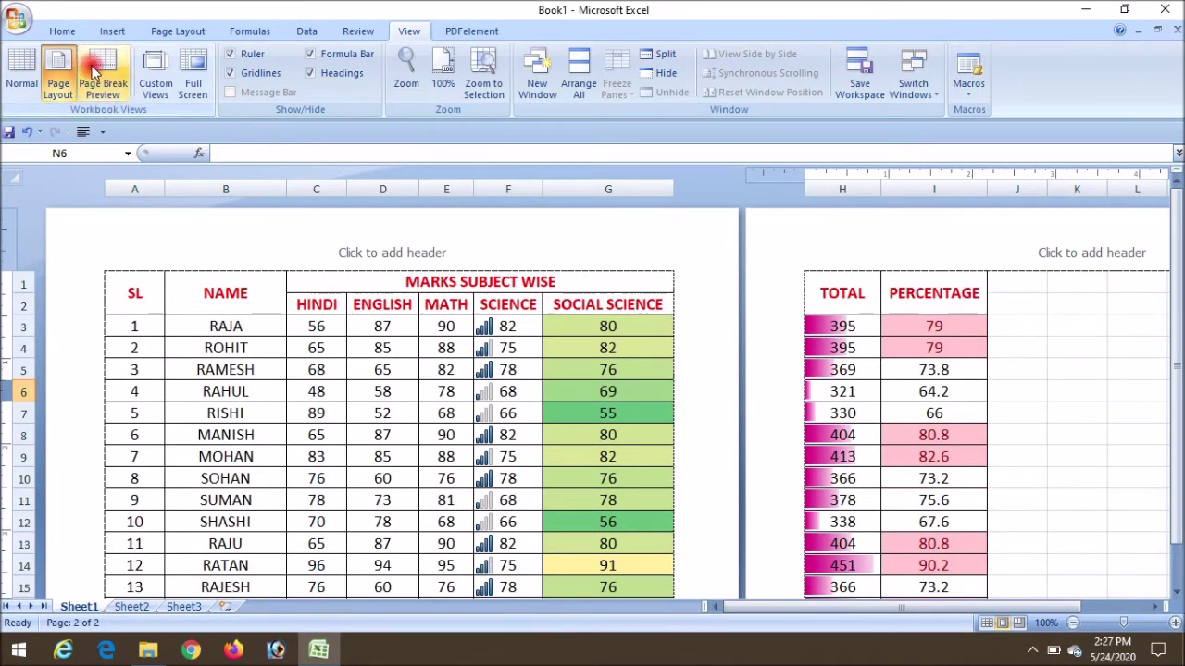
{"action": "left_click", "coordinate": [28, 74]}
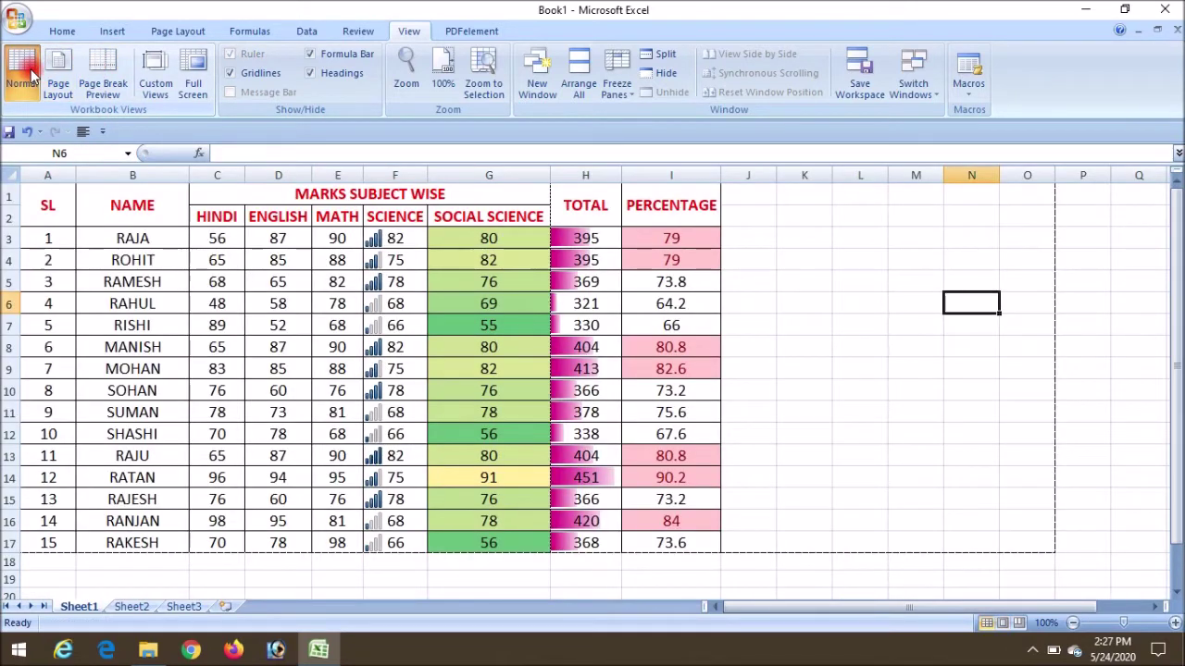
In Page Break Preview, stretch the print area to row 28 and end it at column O.
{"action": "left_click", "coordinate": [110, 61]}
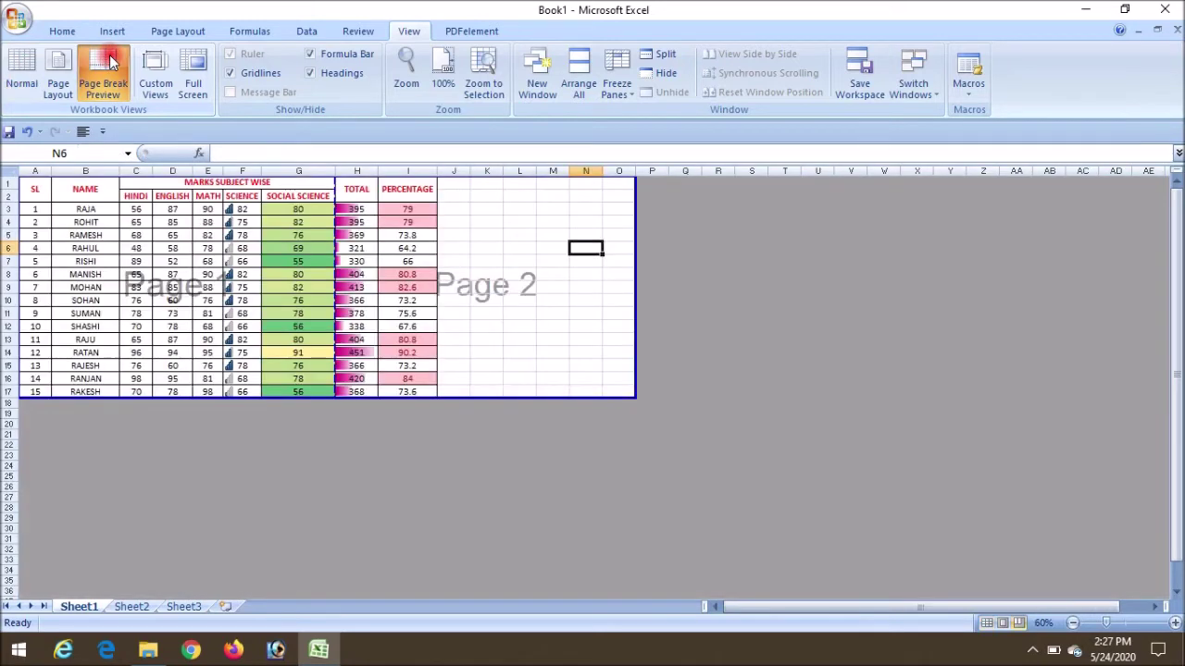
{"action": "left_click_drag", "start_coordinate": [638, 263], "coordinate": [719, 271]}
{"action": "left_click_drag", "start_coordinate": [550, 399], "coordinate": [551, 516]}
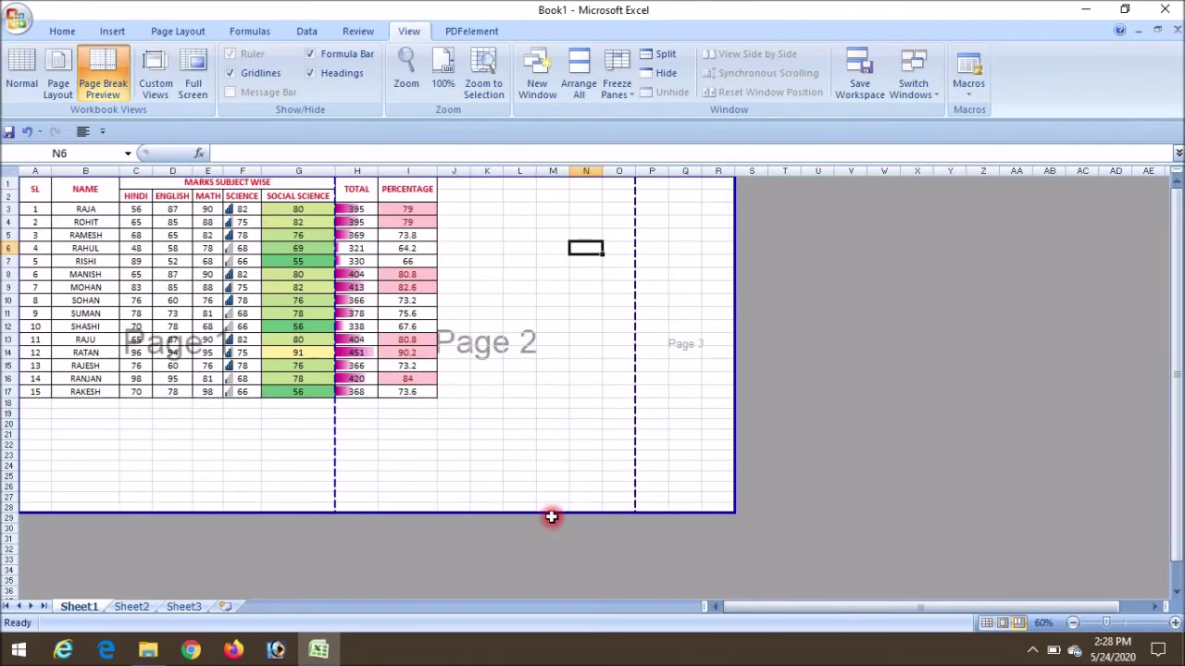
{"action": "left_click", "coordinate": [583, 518]}
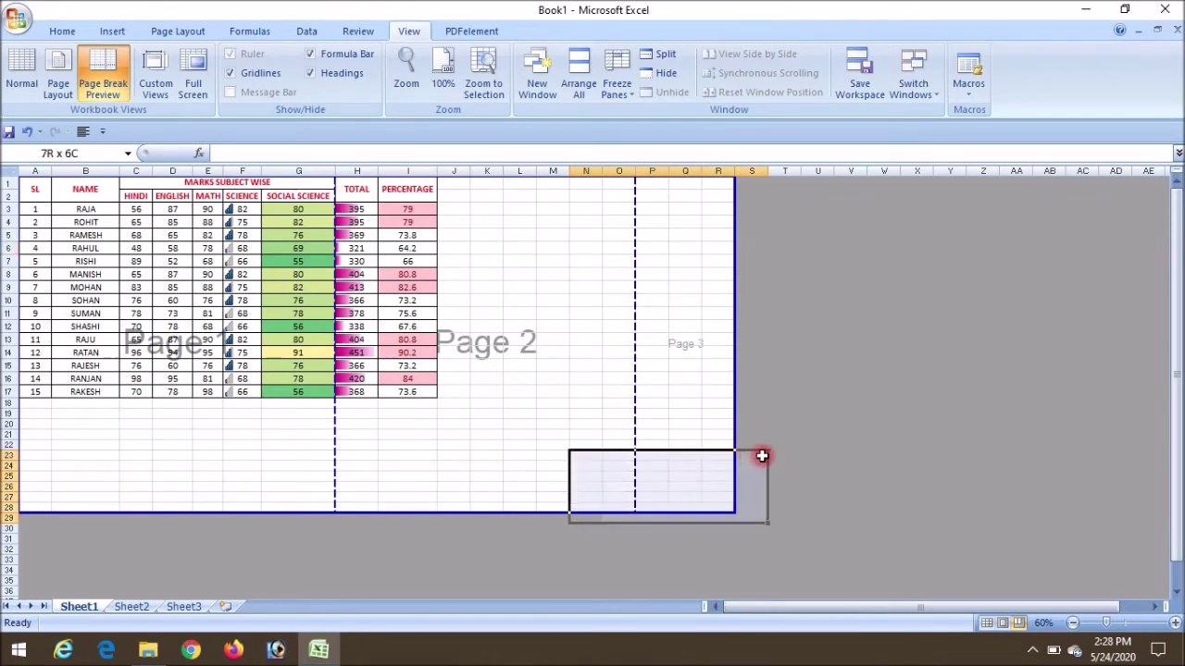
{"action": "left_click_drag", "start_coordinate": [586, 514], "coordinate": [714, 484]}
{"action": "left_click", "coordinate": [809, 433]}
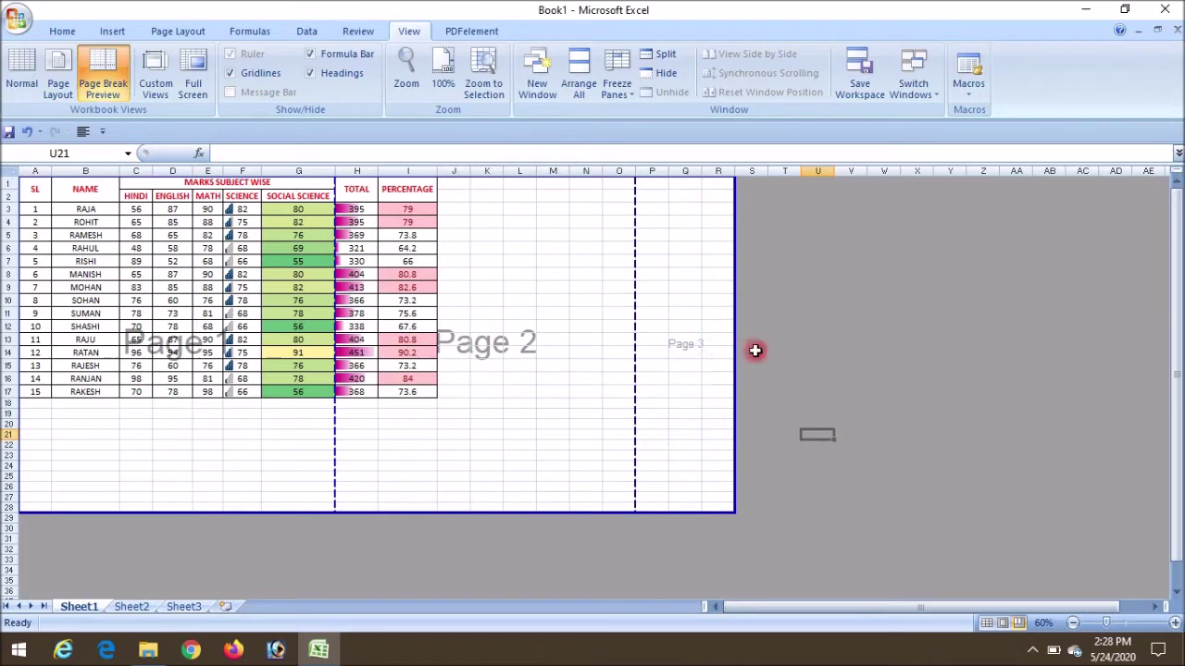
{"action": "left_click_drag", "start_coordinate": [733, 357], "coordinate": [643, 371]}
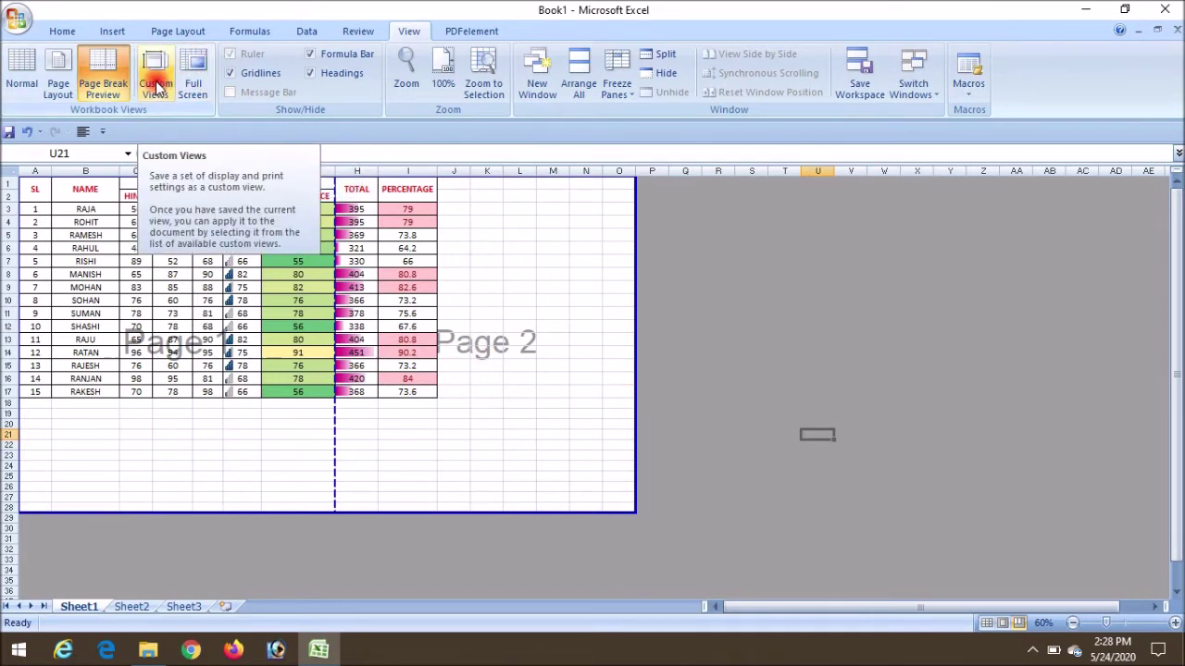
{"action": "left_click", "coordinate": [20, 84]}
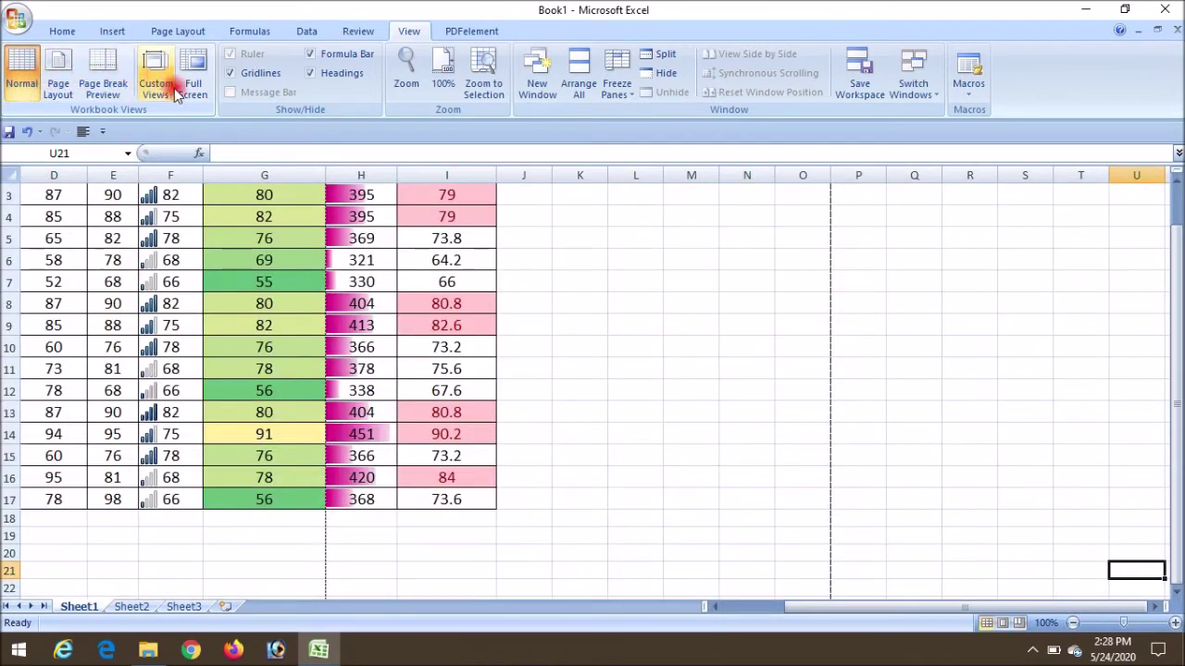
Scroll back to the top-left of the marks table and select the TOTAL column H.
{"action": "left_click_drag", "start_coordinate": [884, 608], "coordinate": [796, 610]}
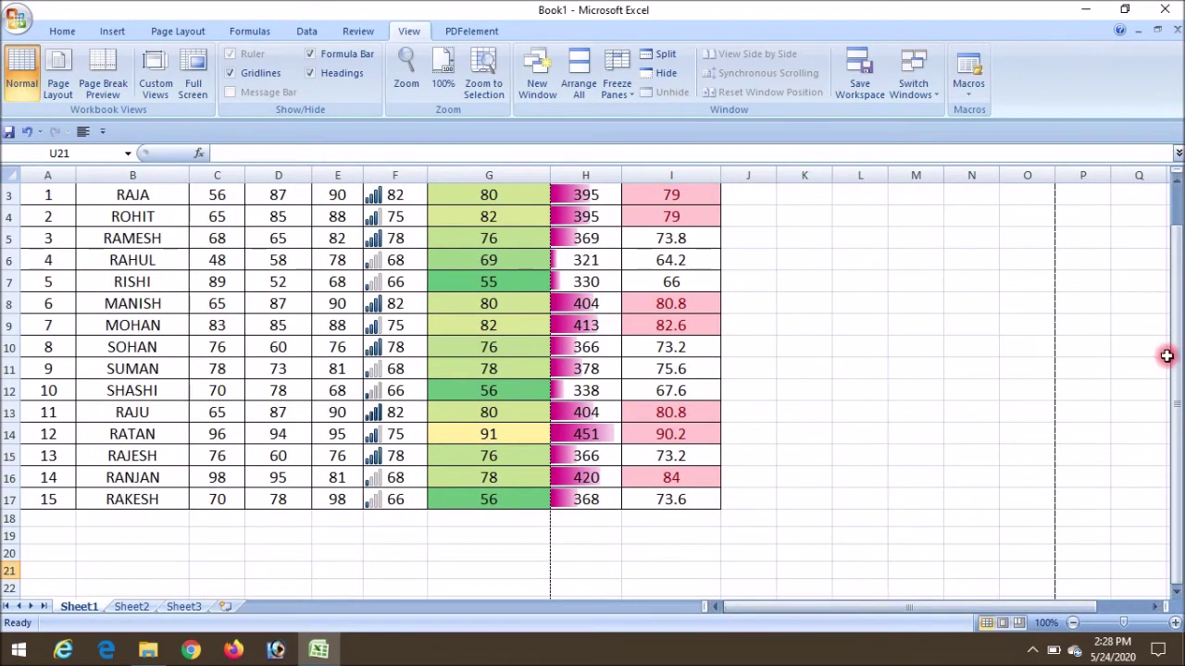
{"action": "left_click_drag", "start_coordinate": [1178, 364], "coordinate": [1177, 343]}
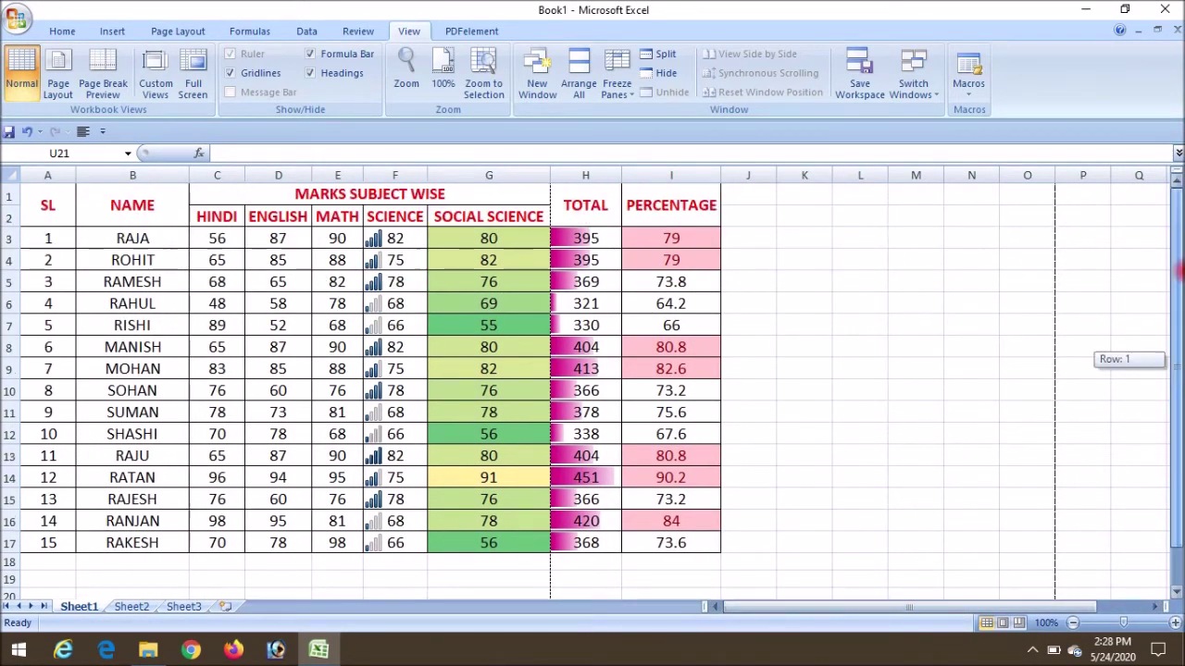
{"action": "left_click", "coordinate": [763, 344]}
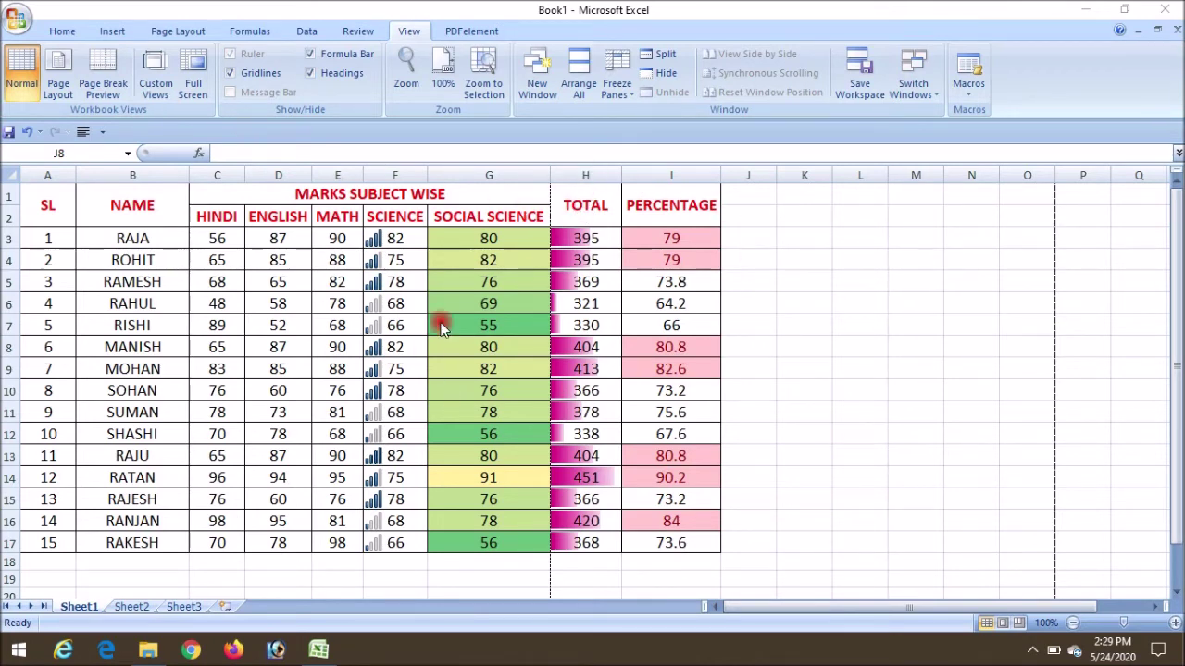
{"action": "left_click", "coordinate": [583, 171]}
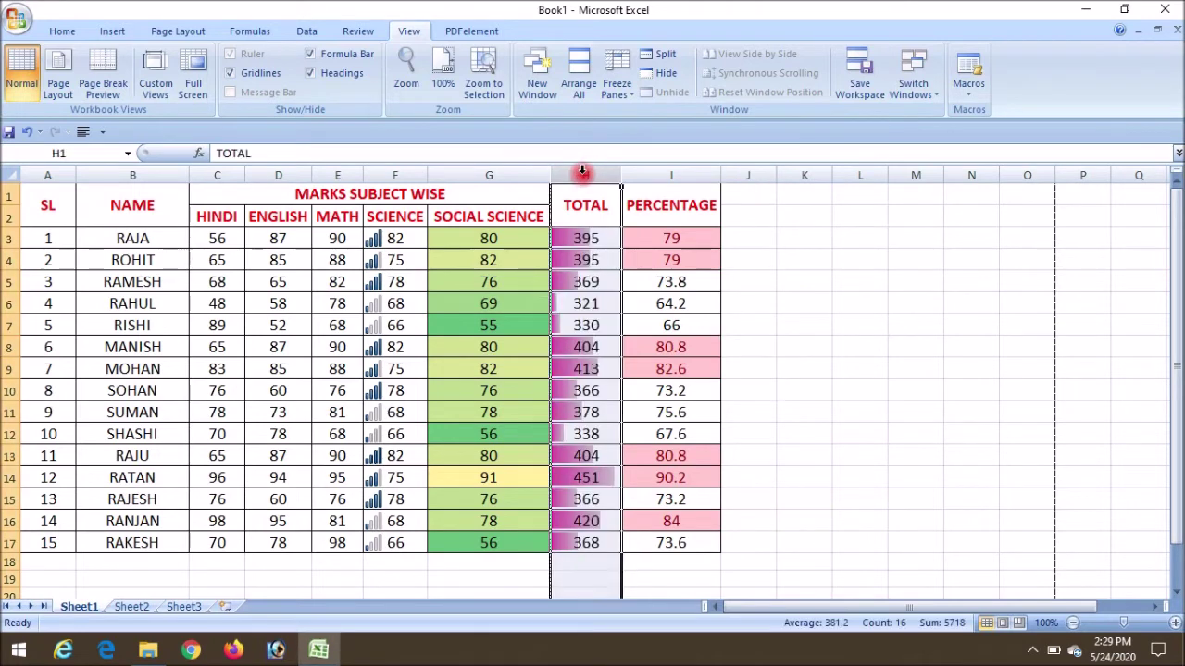
Hide the TOTAL and PERCENTAGE columns H and I.
{"action": "key", "text": "shift+Right"}
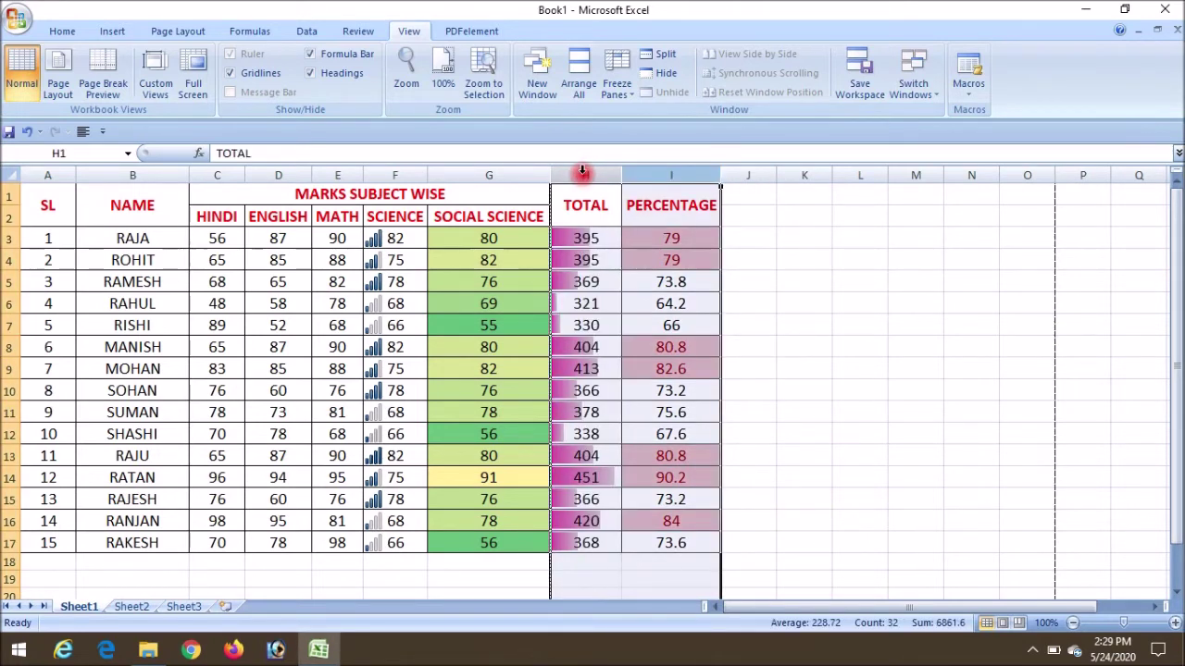
{"action": "right_click", "coordinate": [582, 171]}
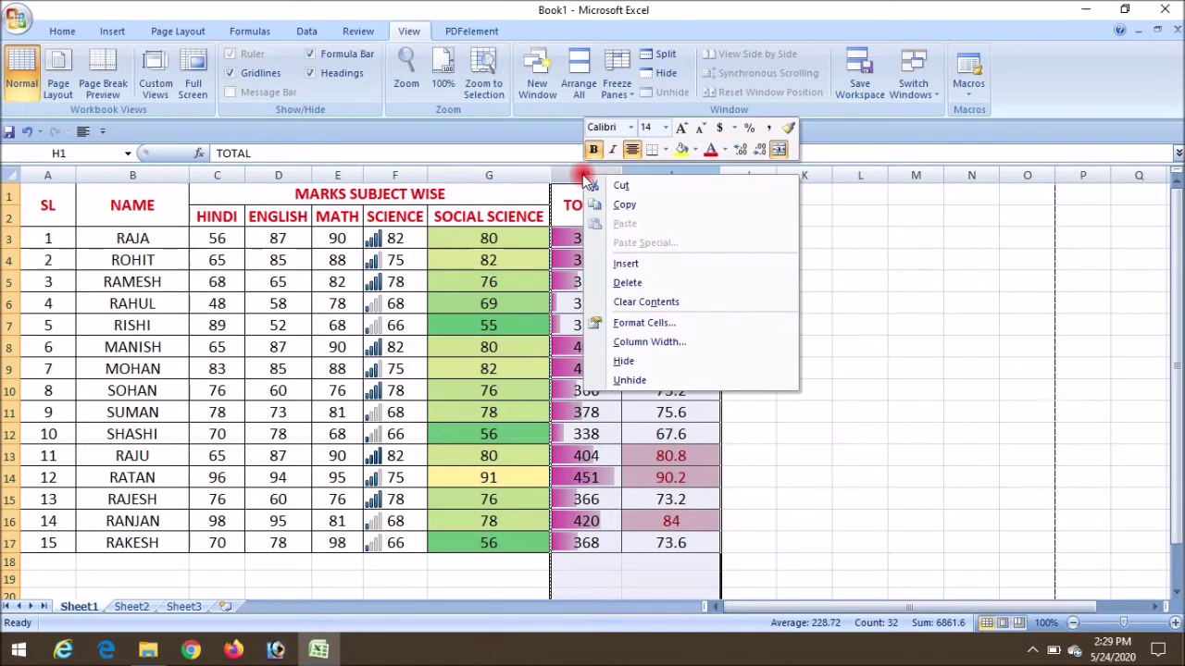
{"action": "left_click", "coordinate": [645, 361]}
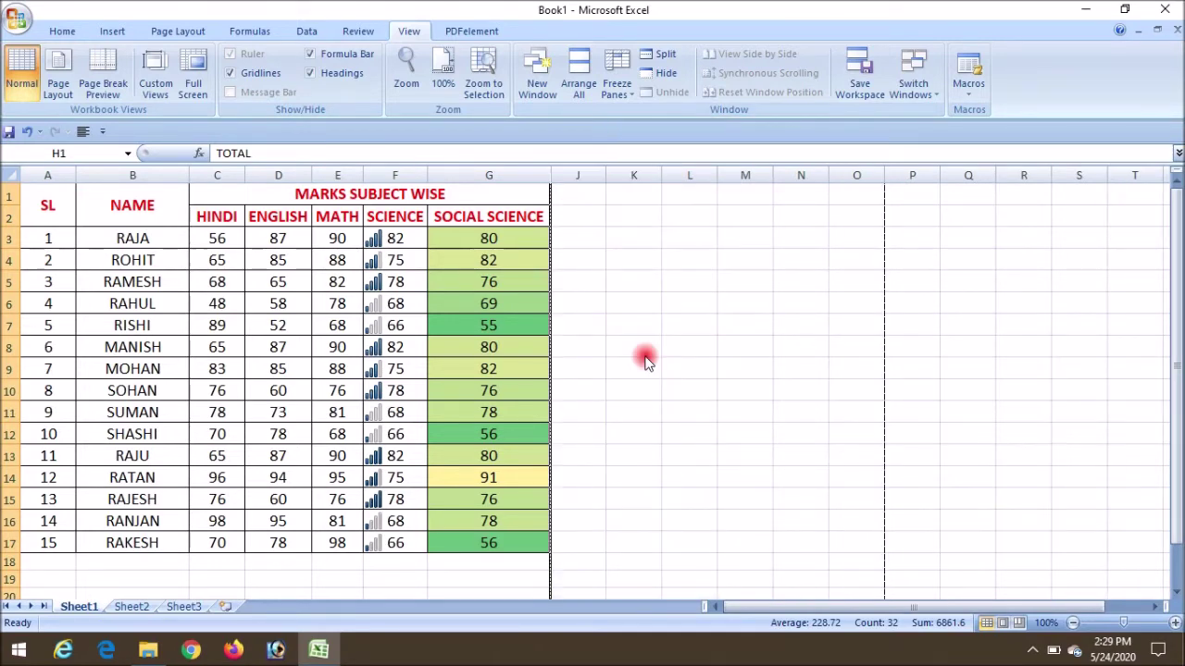
Save this layout as a new custom view (For Student).
{"action": "left_click", "coordinate": [155, 90]}
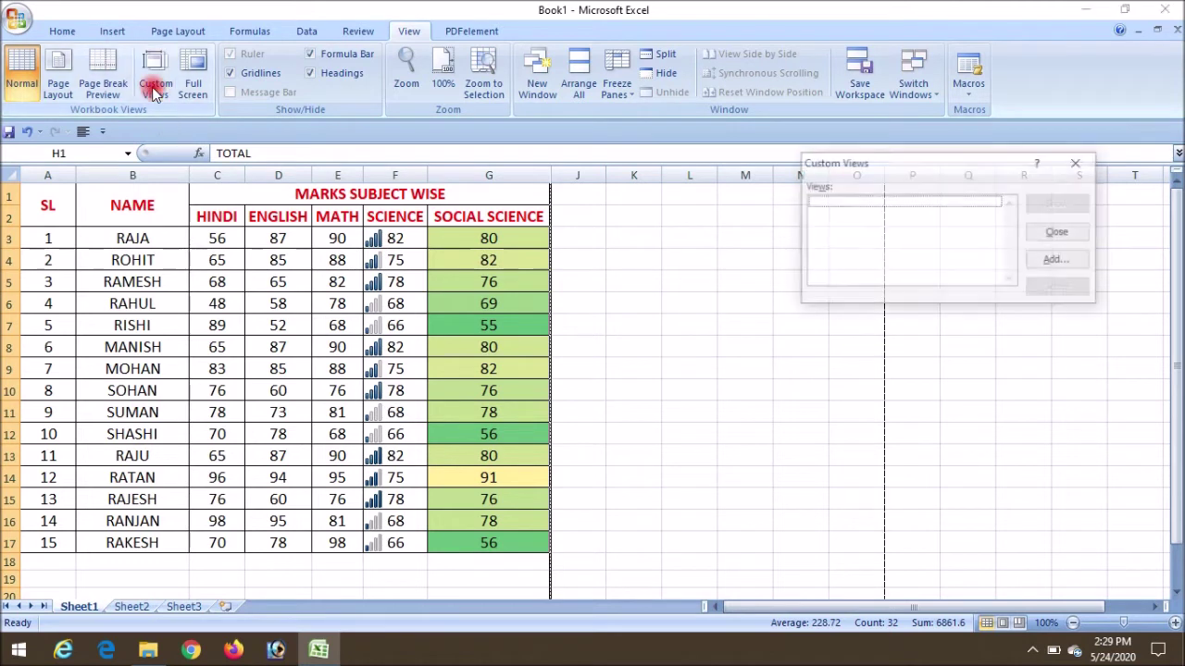
{"action": "left_click", "coordinate": [1053, 262]}
{"action": "type", "text": "For Student"}
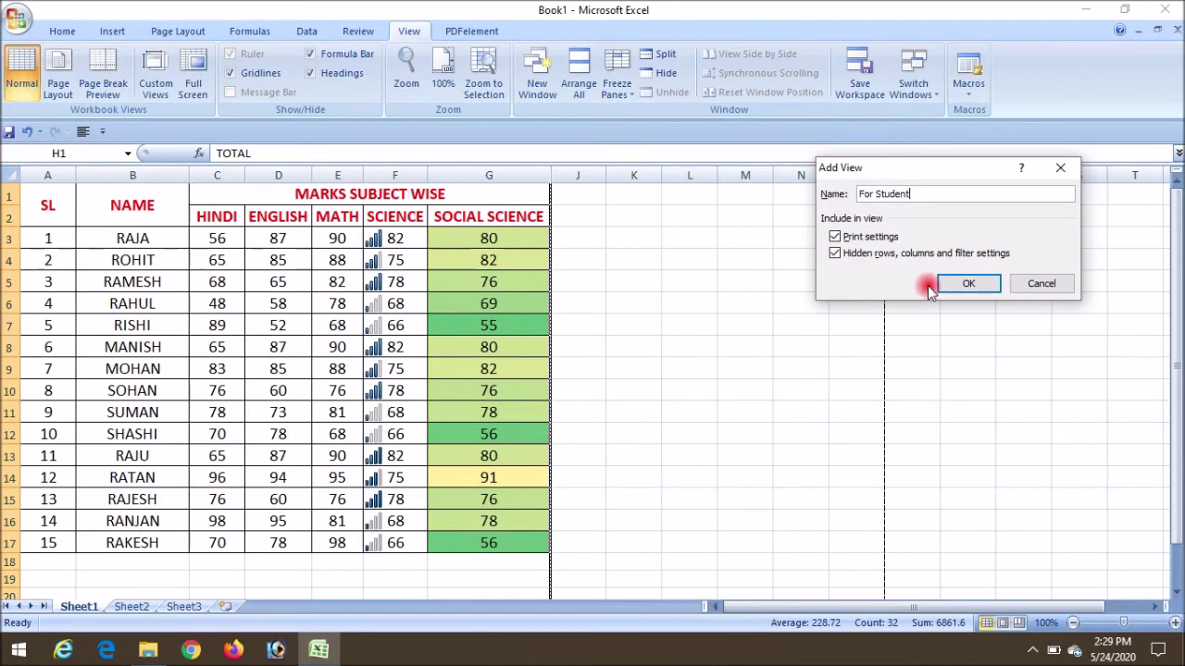
{"action": "left_click", "coordinate": [957, 284]}
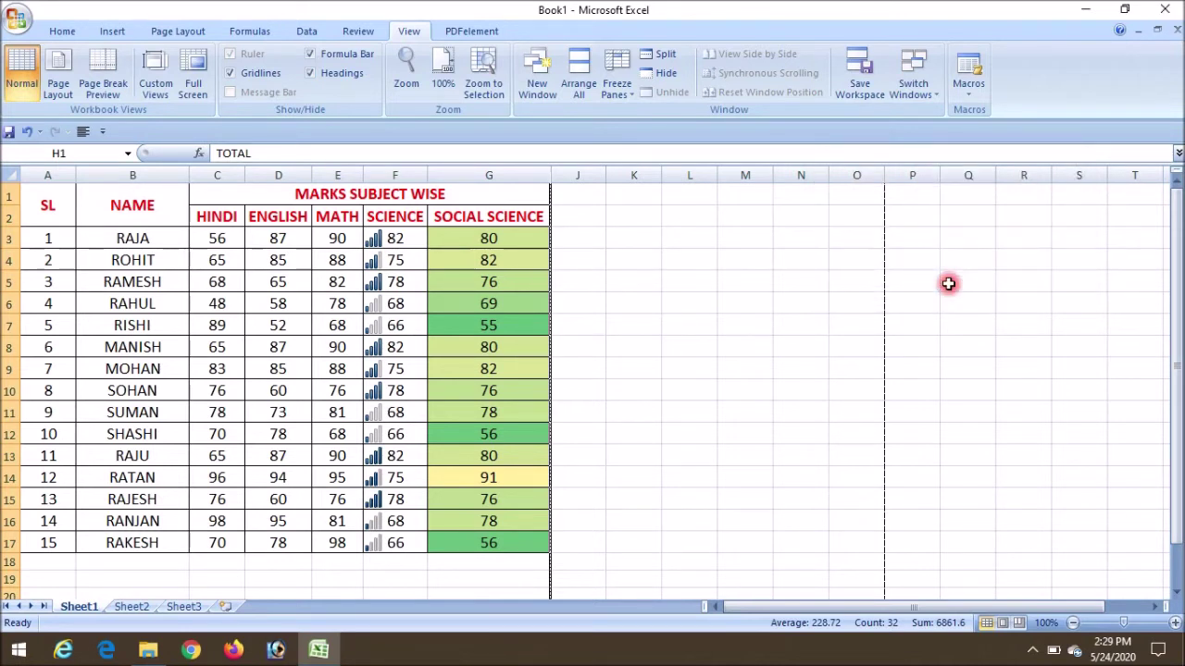
Select columns C through J and unhide the TOTAL and PERCENTAGE columns.
{"action": "left_click", "coordinate": [518, 174]}
{"action": "left_click_drag", "start_coordinate": [520, 181], "coordinate": [518, 174]}
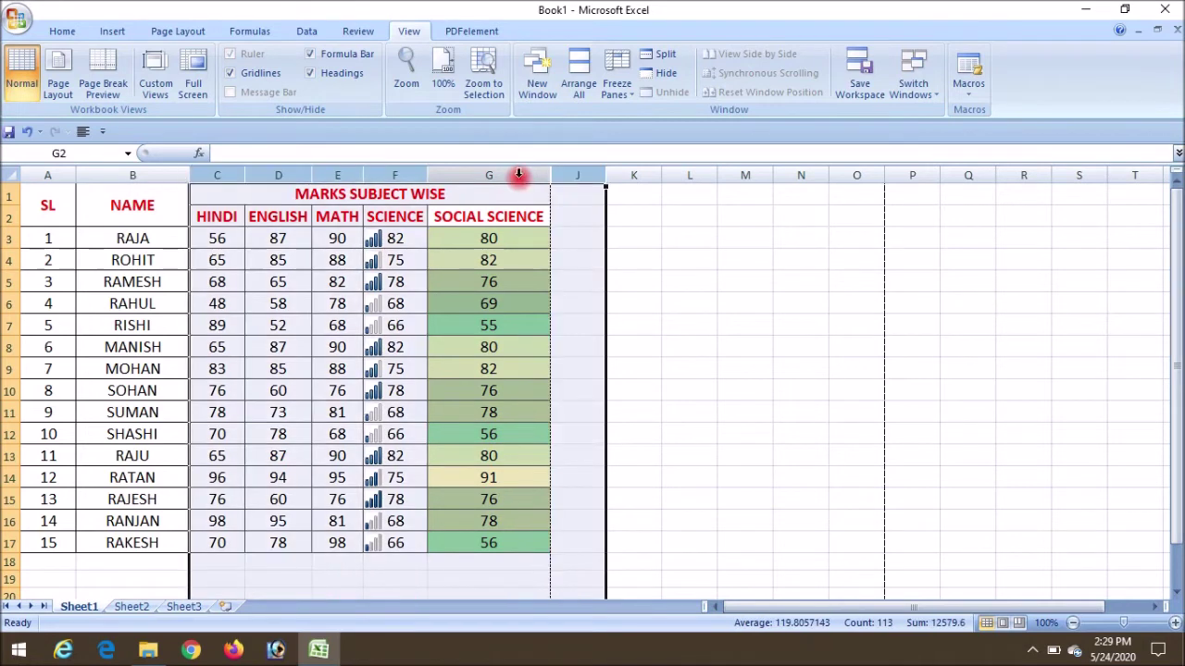
{"action": "right_click", "coordinate": [519, 174]}
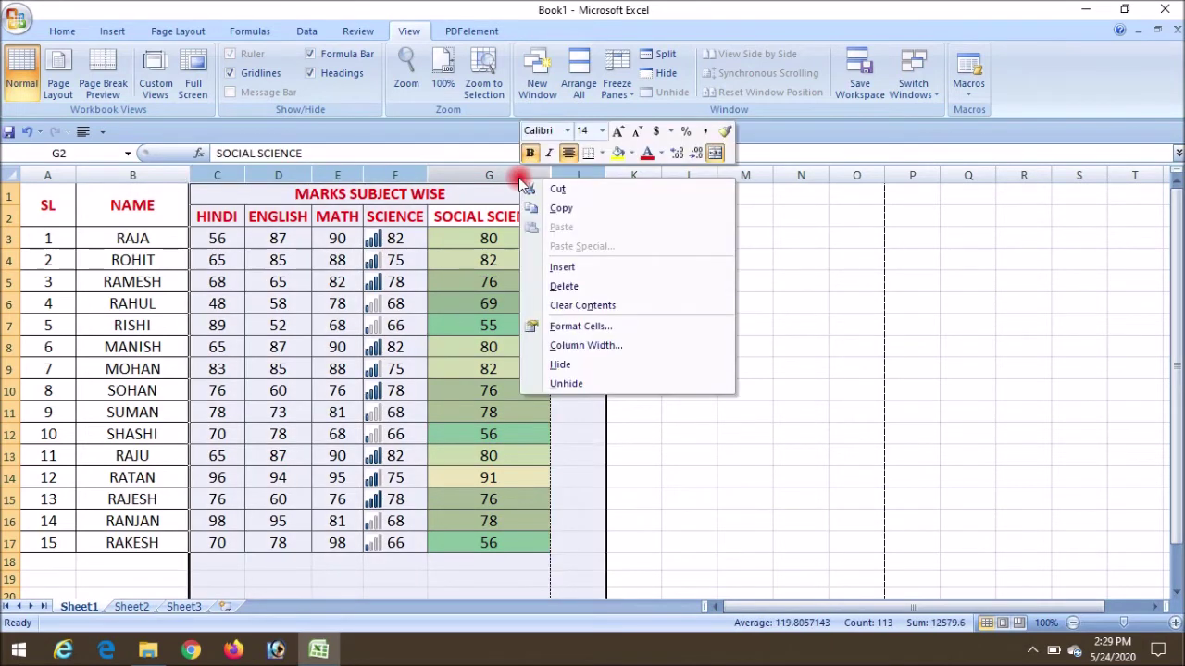
{"action": "left_click", "coordinate": [587, 384]}
{"action": "left_click", "coordinate": [817, 360]}
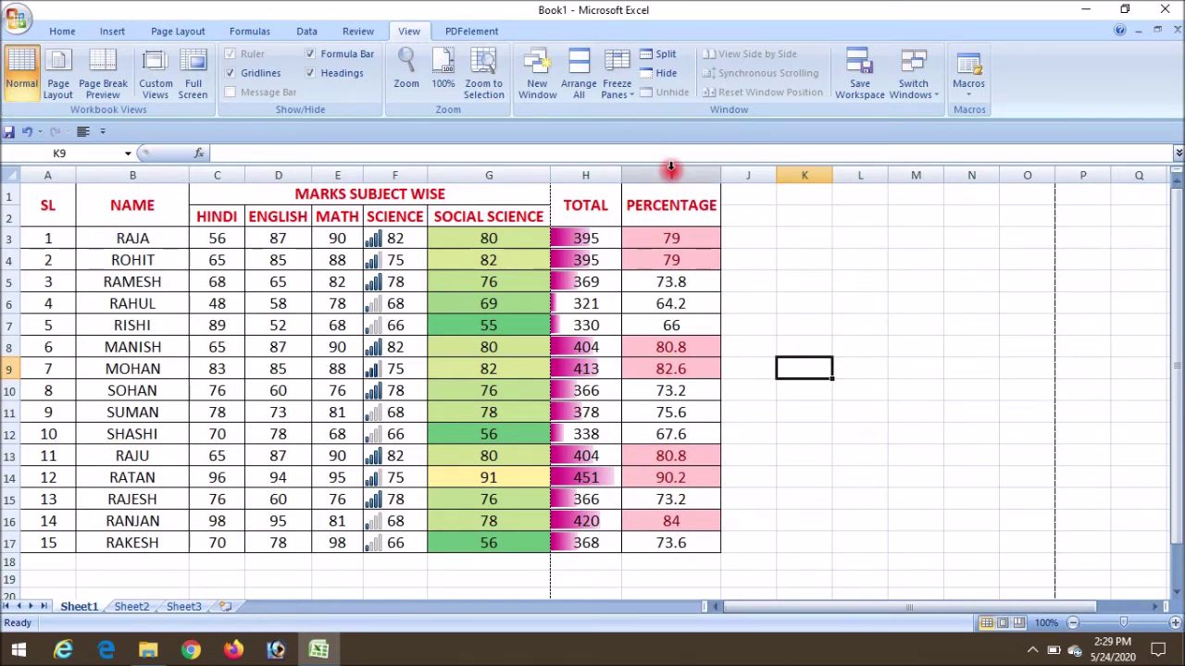
{"action": "left_click", "coordinate": [671, 167]}
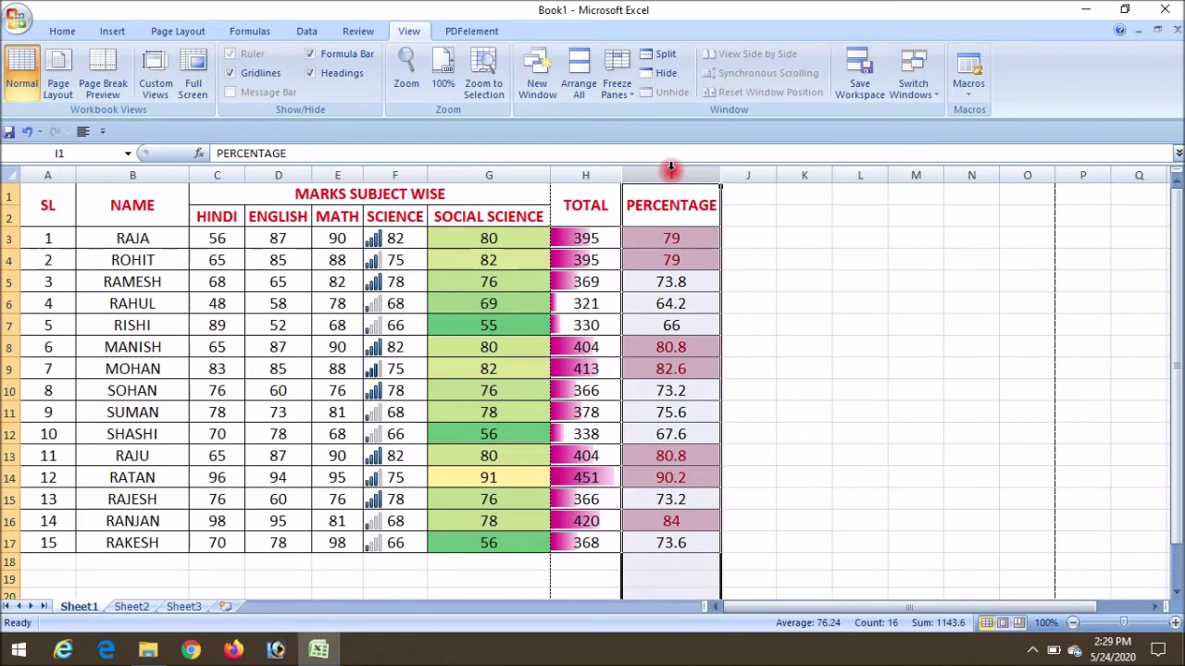
Hide the PERCENTAGE column and save the layout as custom view 'Teacher'.
{"action": "right_click", "coordinate": [671, 167]}
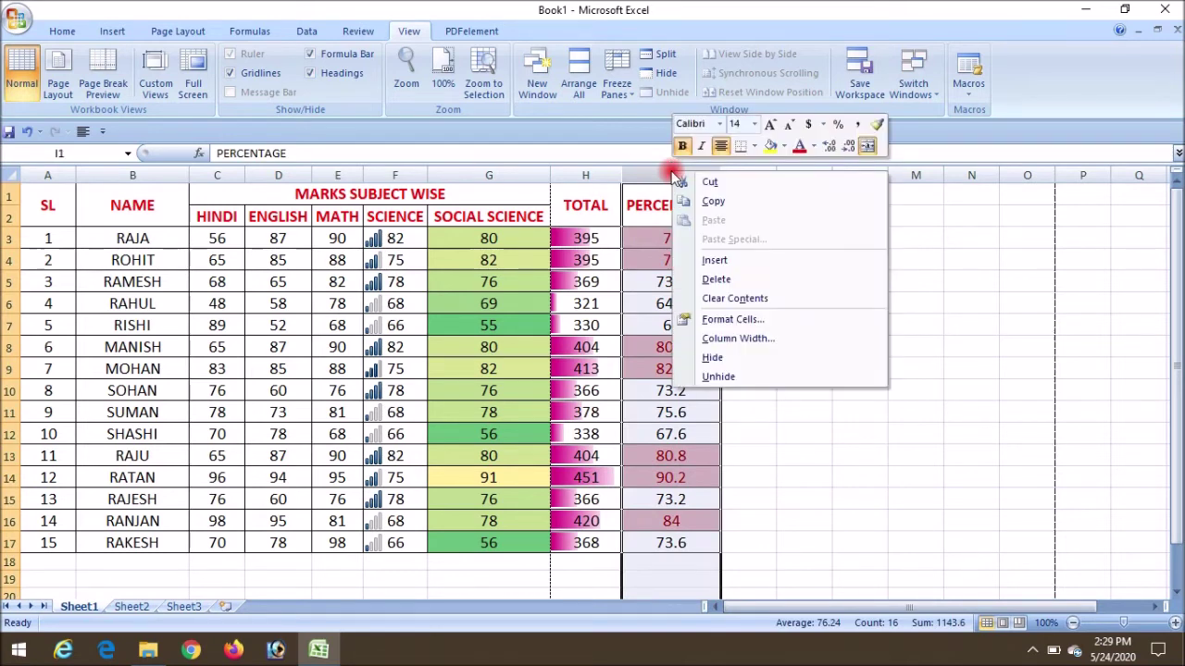
{"action": "left_click", "coordinate": [731, 360]}
{"action": "left_click", "coordinate": [154, 74]}
{"action": "left_click", "coordinate": [1056, 262]}
{"action": "type", "text": "Teacher"}
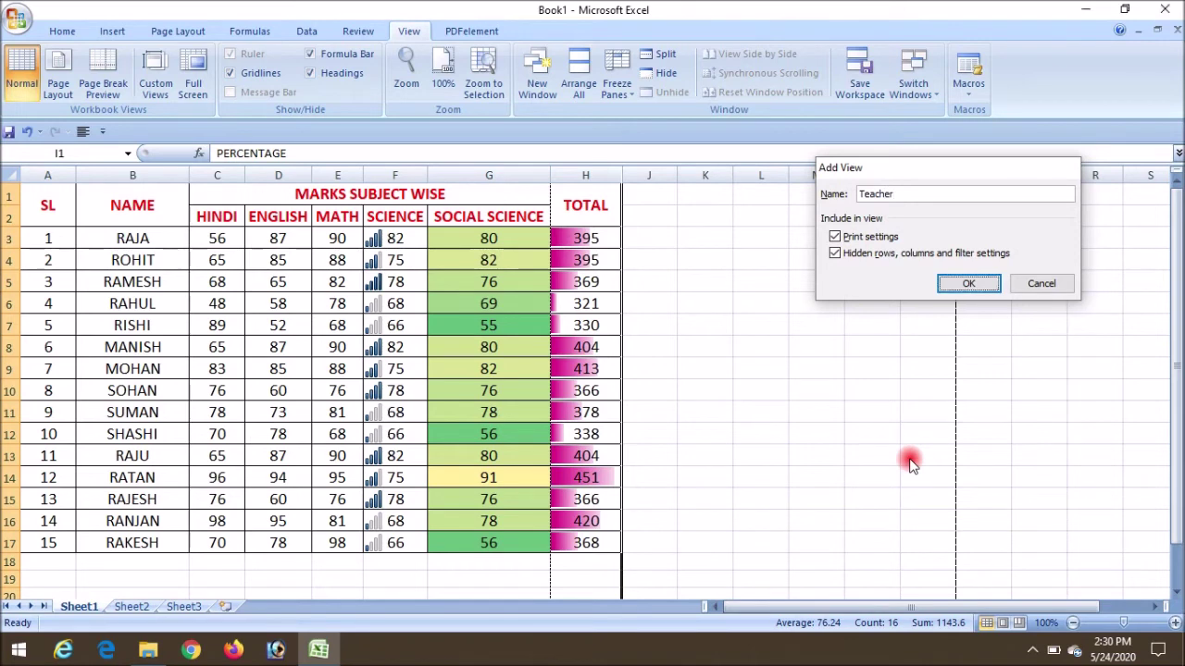
{"action": "key", "text": "Return"}
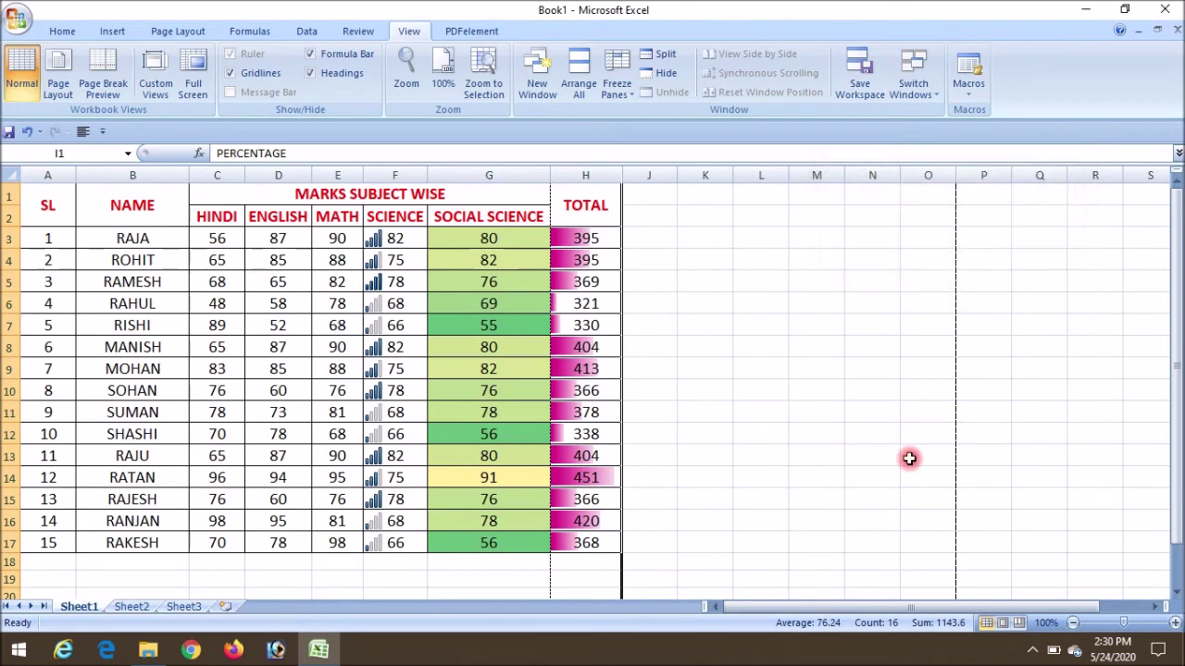
Select columns H through J and unhide the PERCENTAGE column.
{"action": "left_click", "coordinate": [576, 175]}
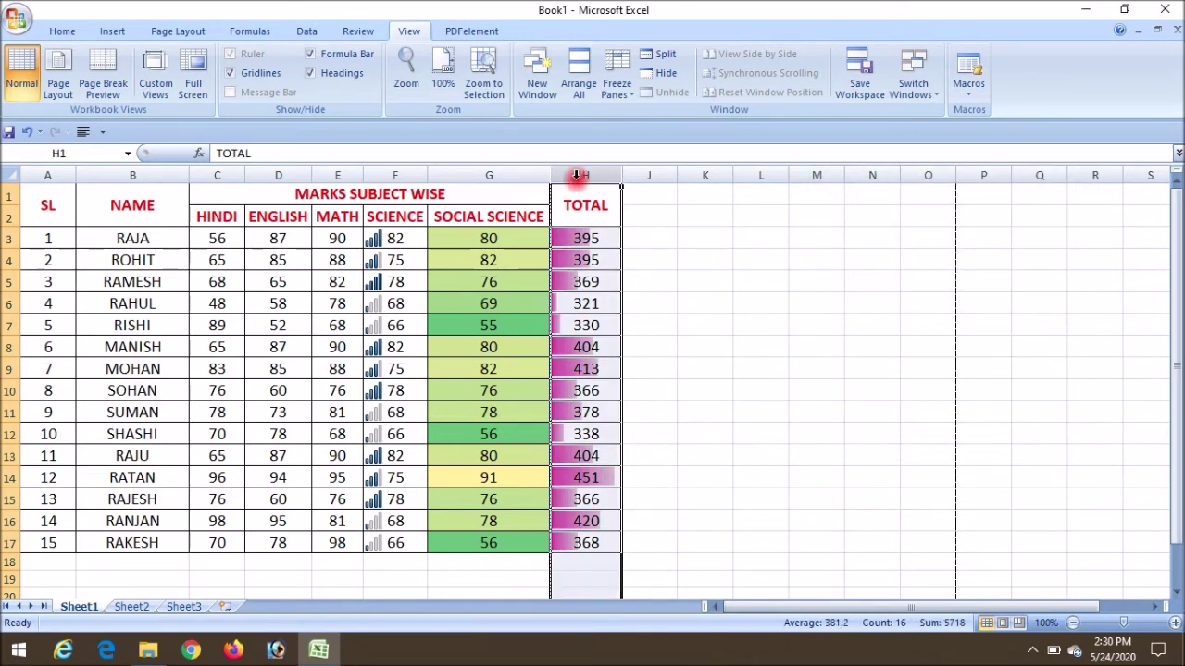
{"action": "key", "text": "shift+Right"}
{"action": "right_click", "coordinate": [576, 175]}
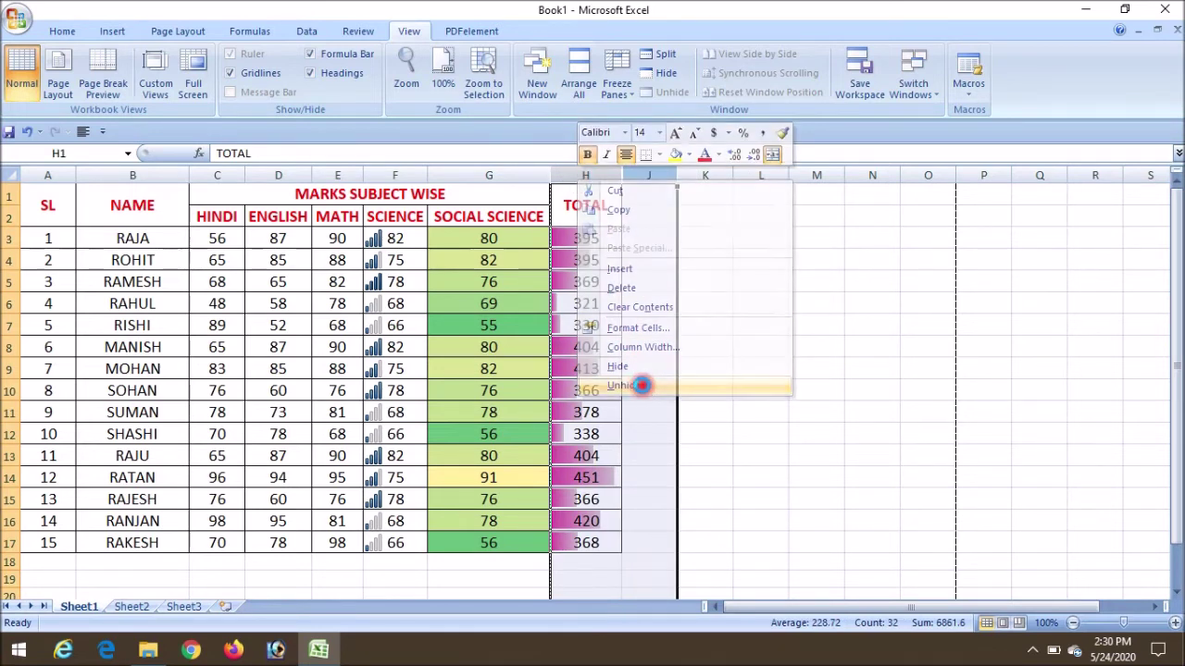
{"action": "left_click", "coordinate": [645, 387]}
{"action": "left_click", "coordinate": [851, 330]}
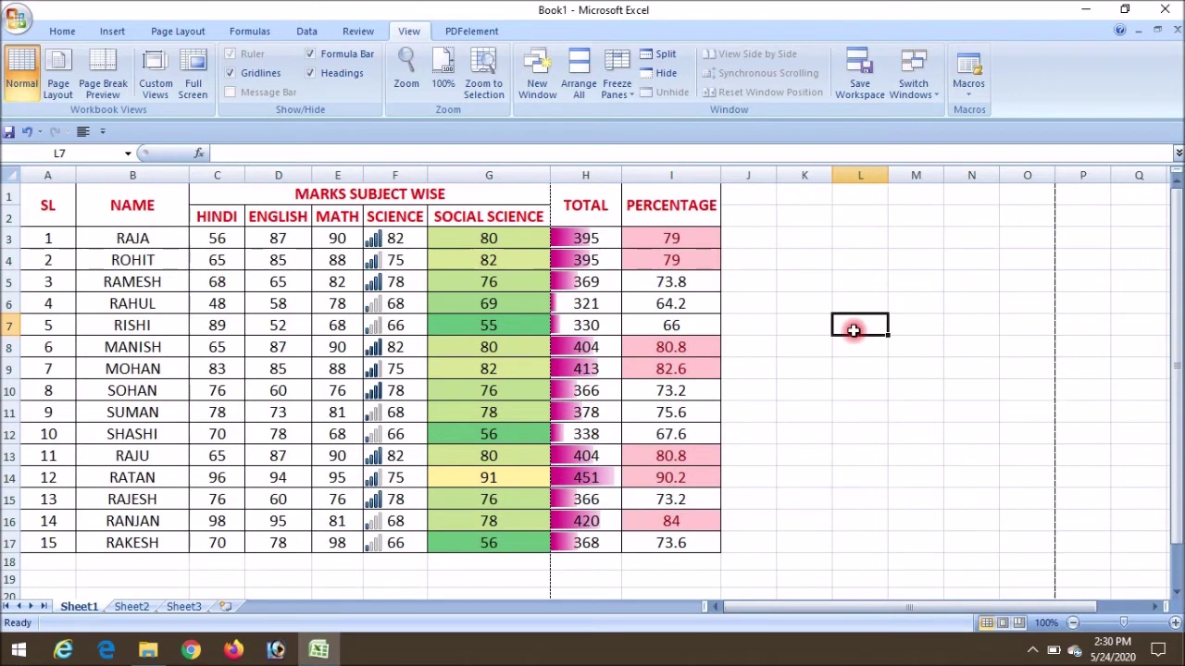
{"action": "left_click", "coordinate": [215, 192]}
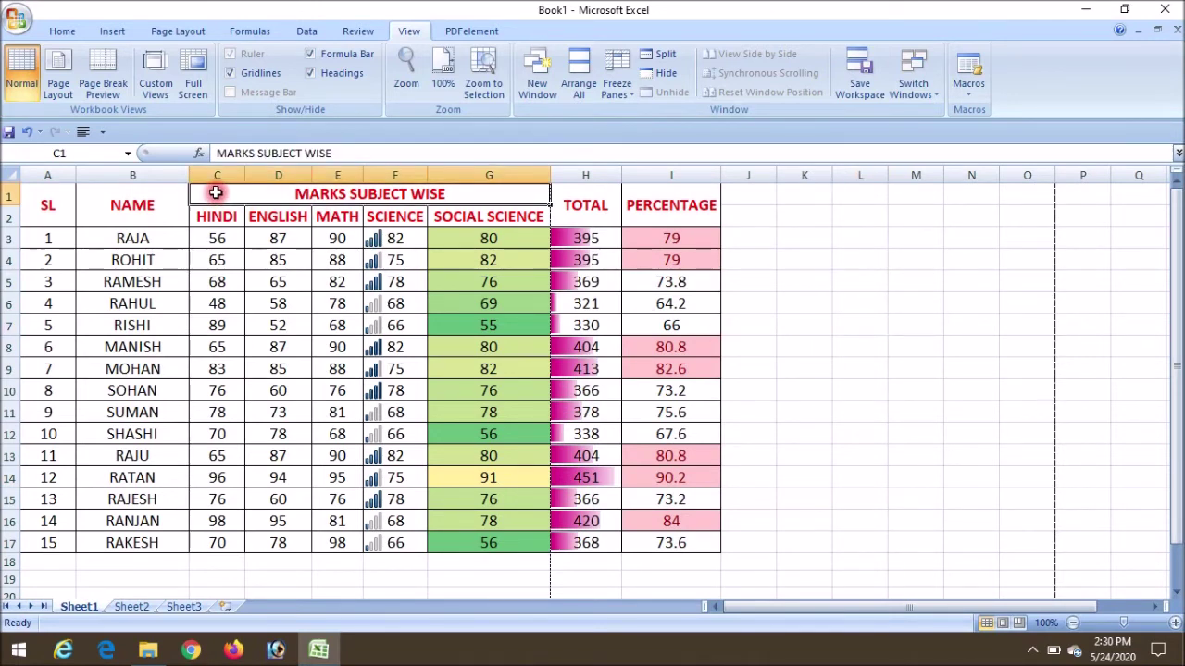
Hide the subject mark columns C through G.
{"action": "mouse_move", "coordinate": [218, 175]}
{"action": "left_mouse_down"}
{"action": "mouse_move", "coordinate": [671, 175]}
{"action": "mouse_move", "coordinate": [537, 175]}
{"action": "left_mouse_up"}
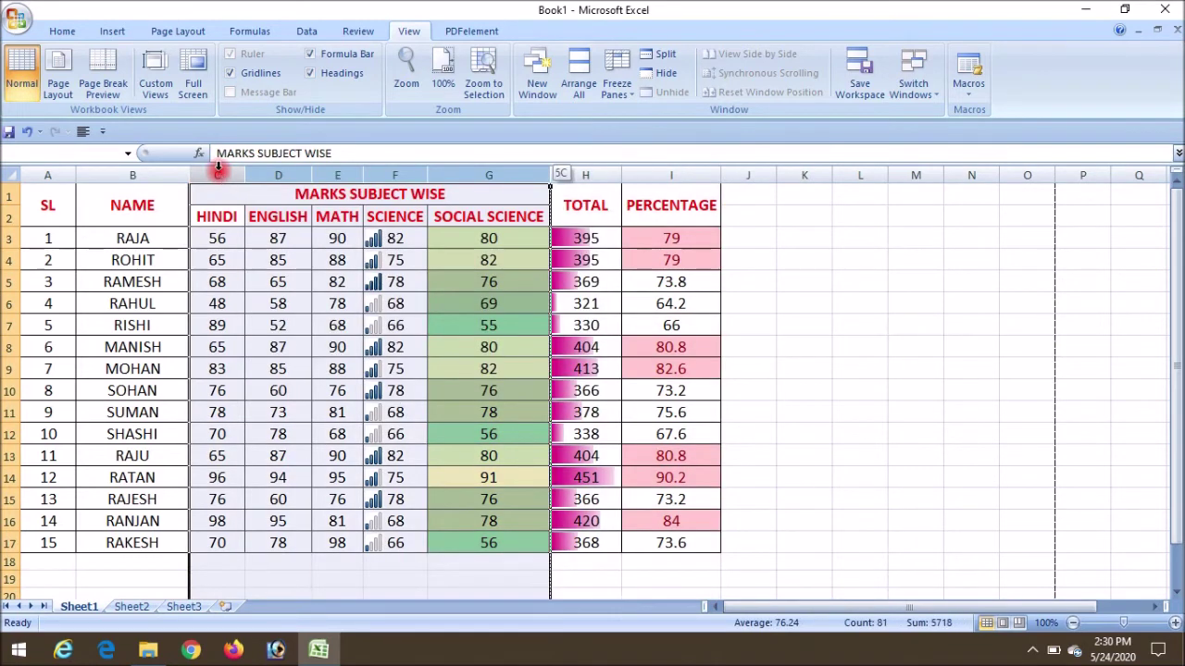
{"action": "right_click", "coordinate": [268, 195]}
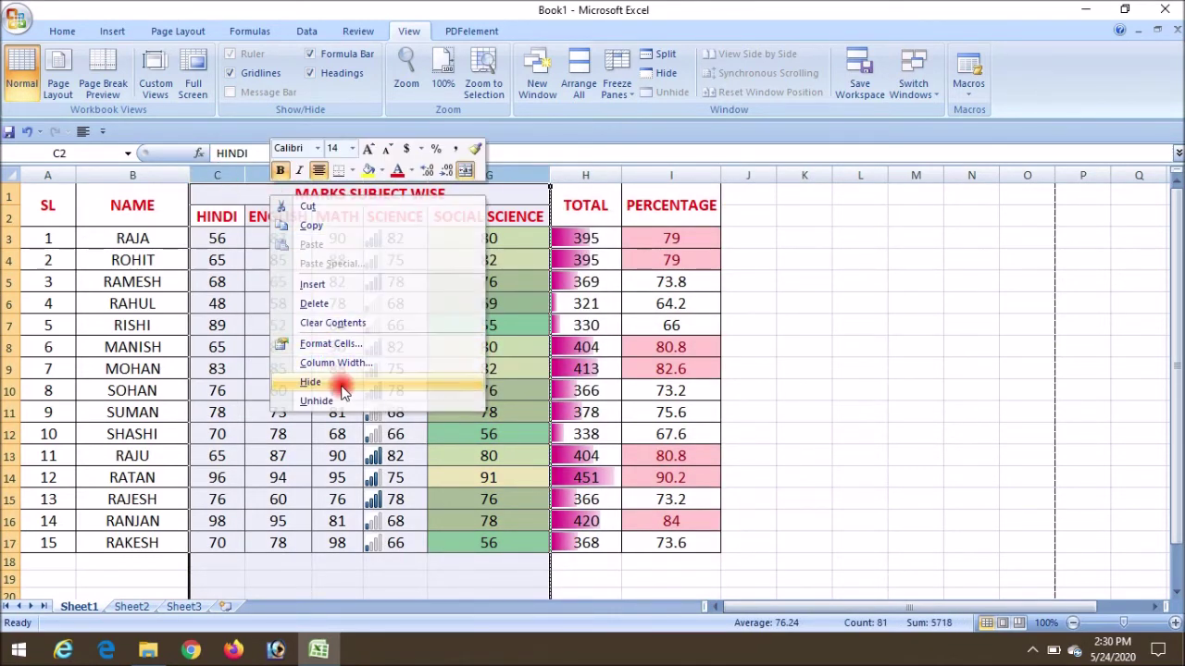
{"action": "left_click", "coordinate": [338, 382]}
{"action": "left_click", "coordinate": [452, 359]}
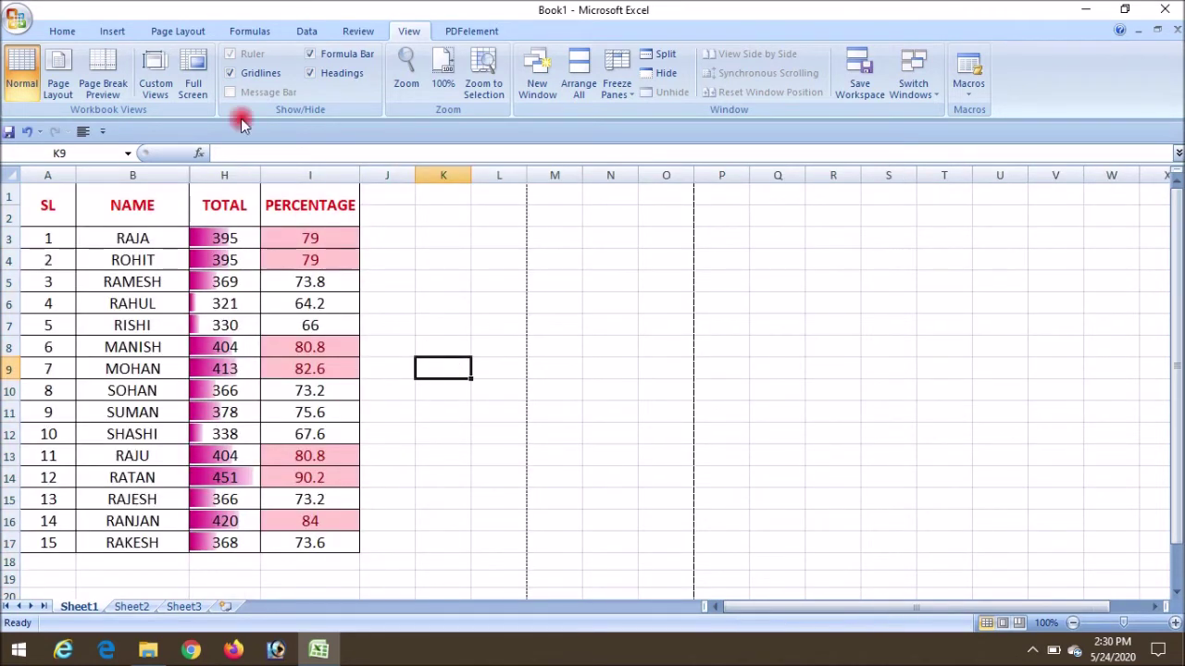
Save the layout as a new custom view named 'public'.
{"action": "left_click", "coordinate": [148, 76]}
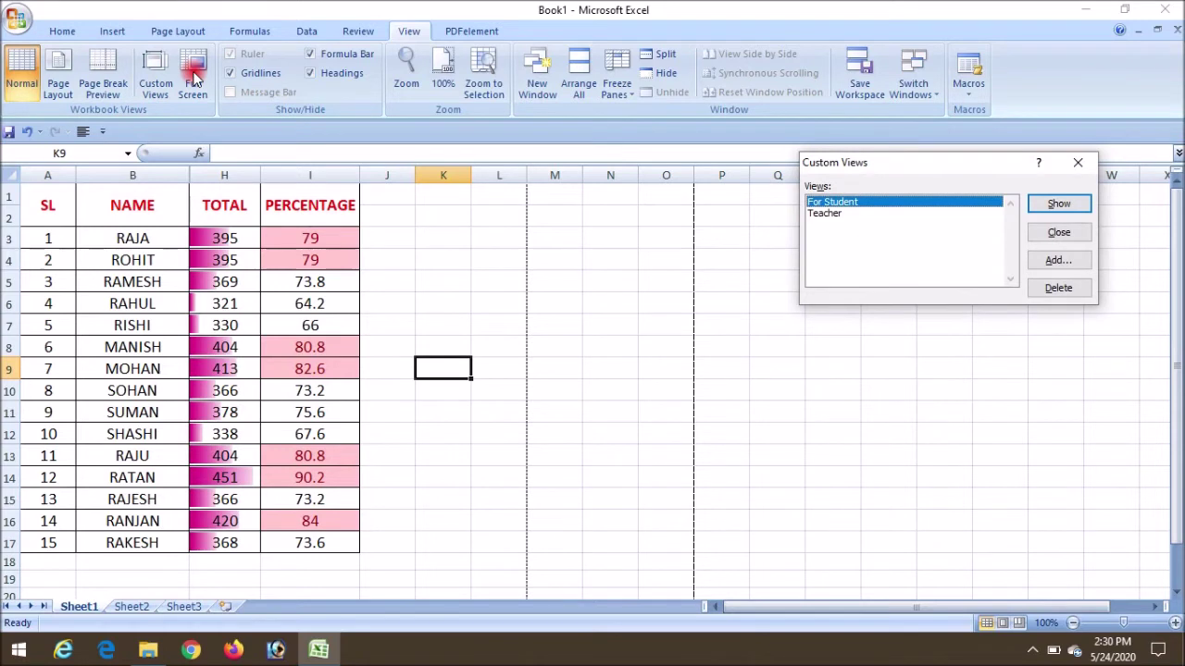
{"action": "left_click", "coordinate": [1051, 260]}
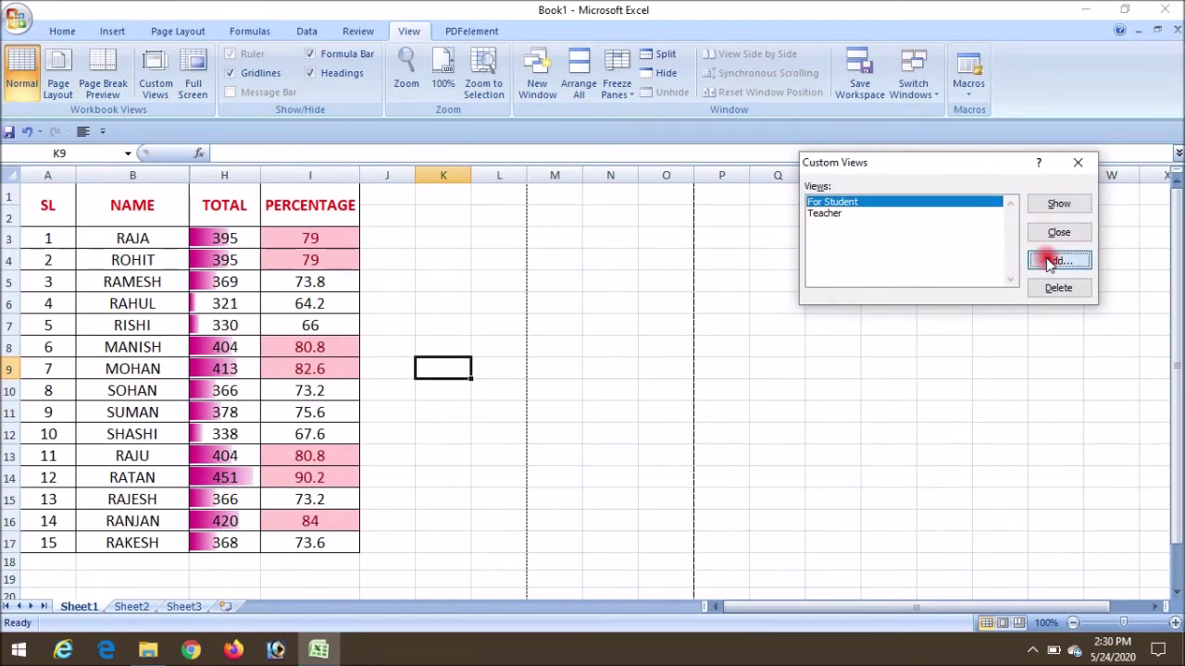
{"action": "type", "text": "public"}
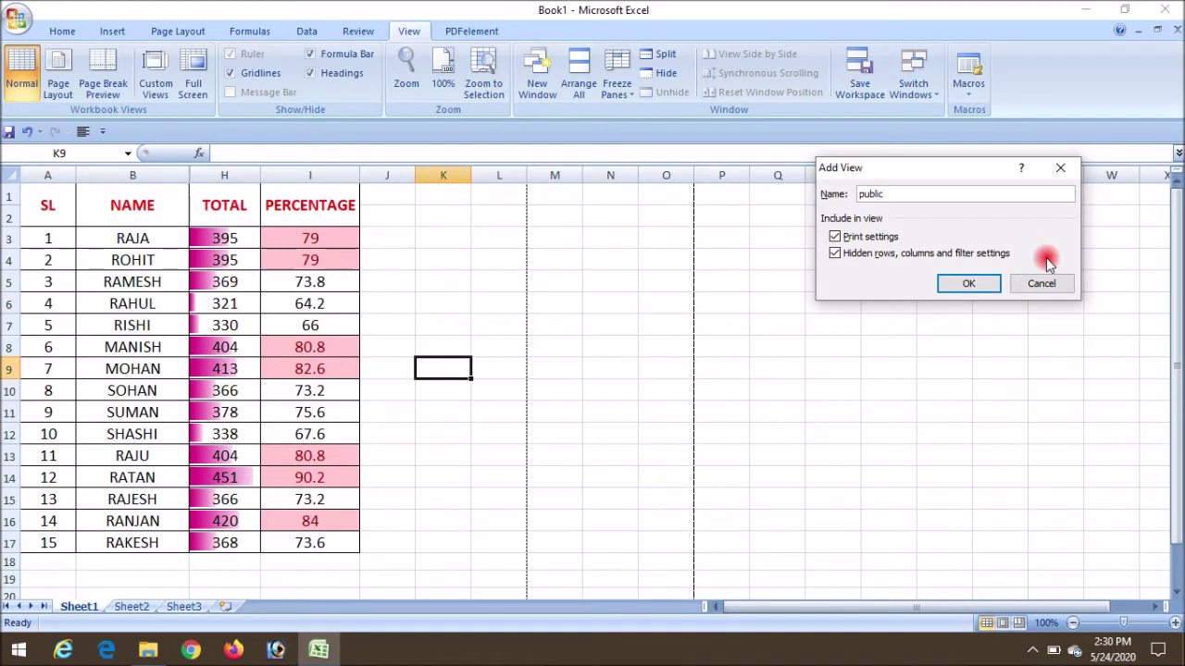
{"action": "key", "text": "Return"}
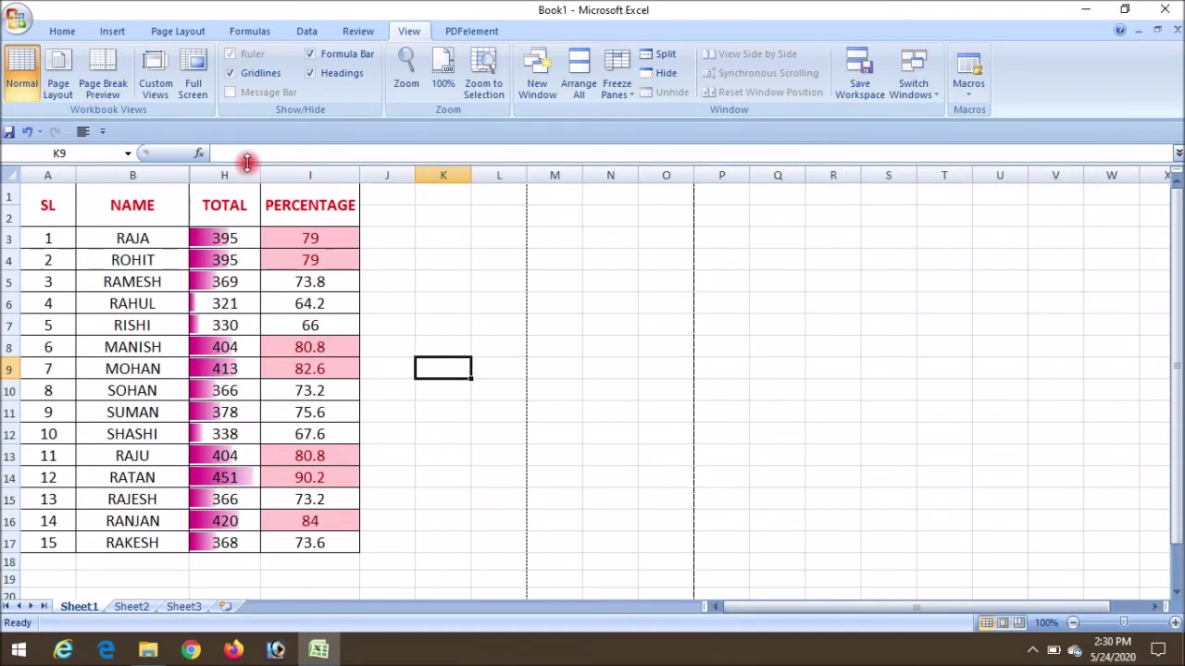
Select columns B through H and unhide subject columns C to G.
{"action": "left_click_drag", "start_coordinate": [155, 174], "coordinate": [361, 175]}
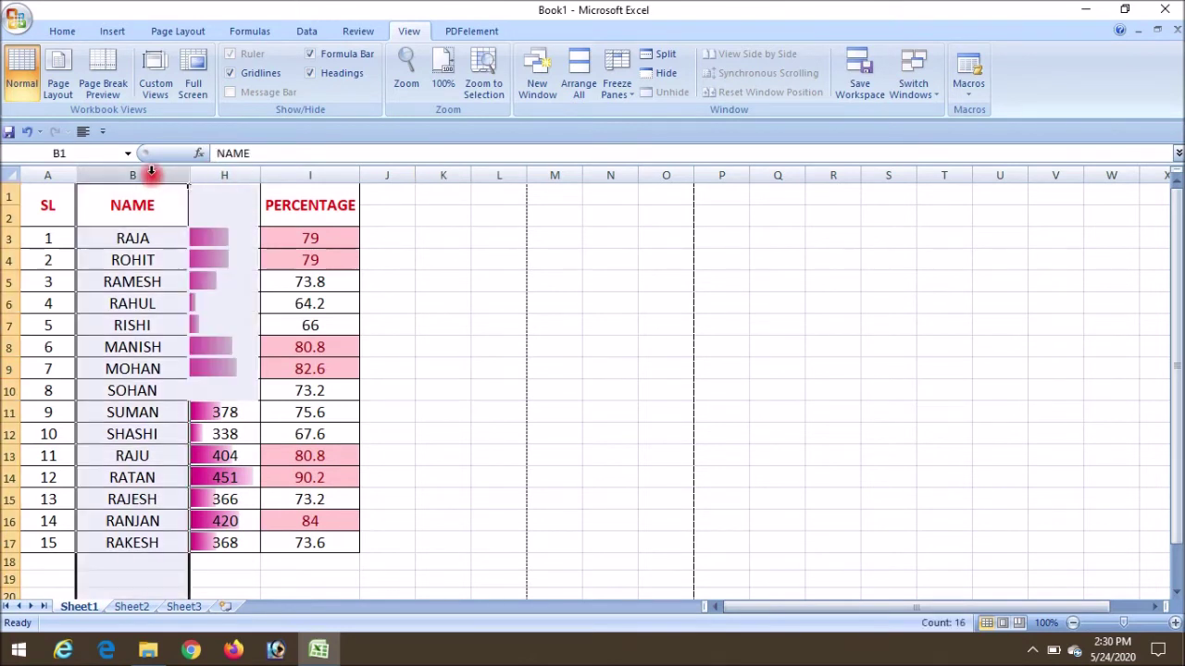
{"action": "right_click", "coordinate": [203, 181]}
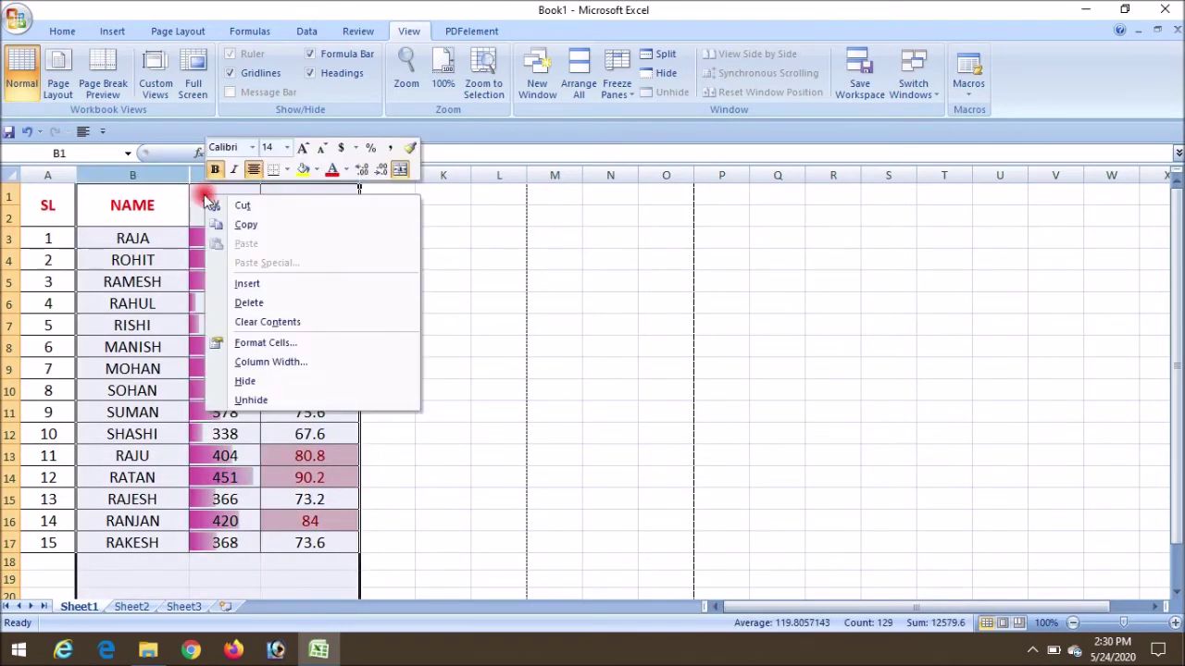
{"action": "left_click", "coordinate": [282, 405]}
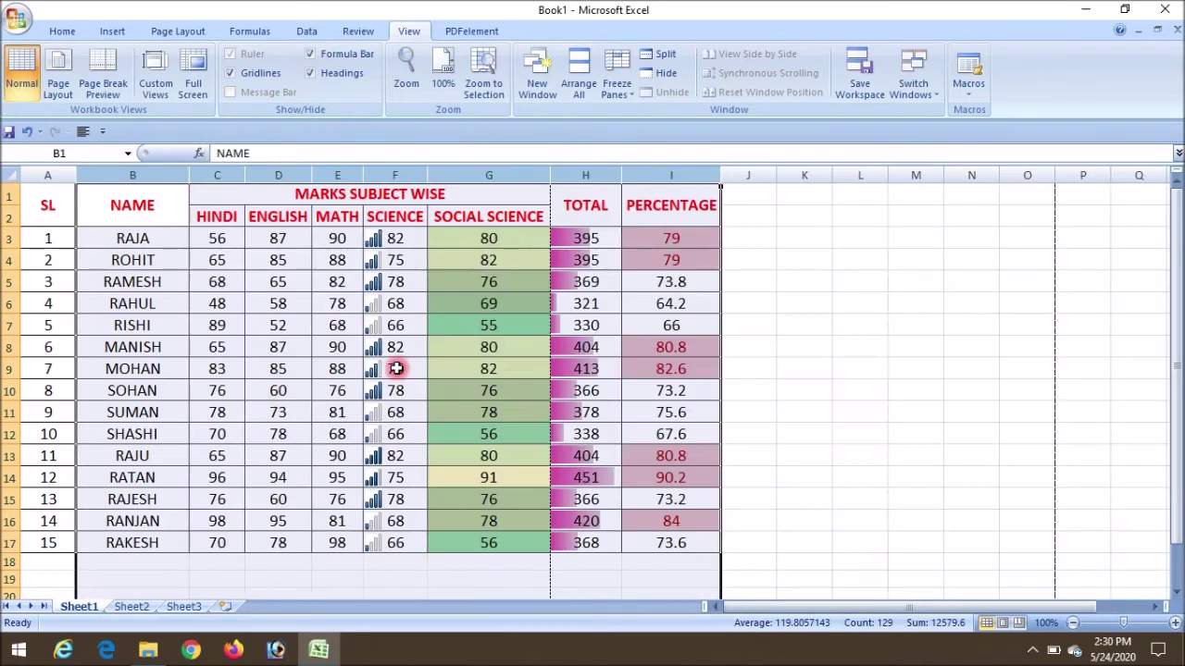
{"action": "left_click", "coordinate": [802, 349]}
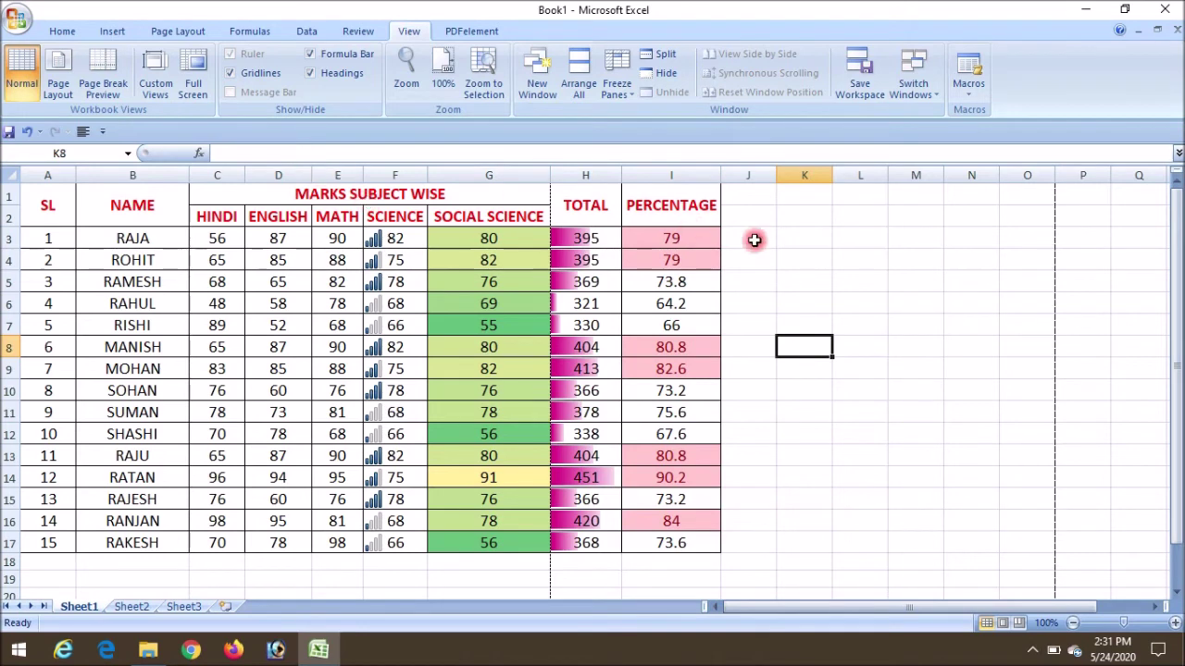
{"action": "left_click", "coordinate": [153, 100]}
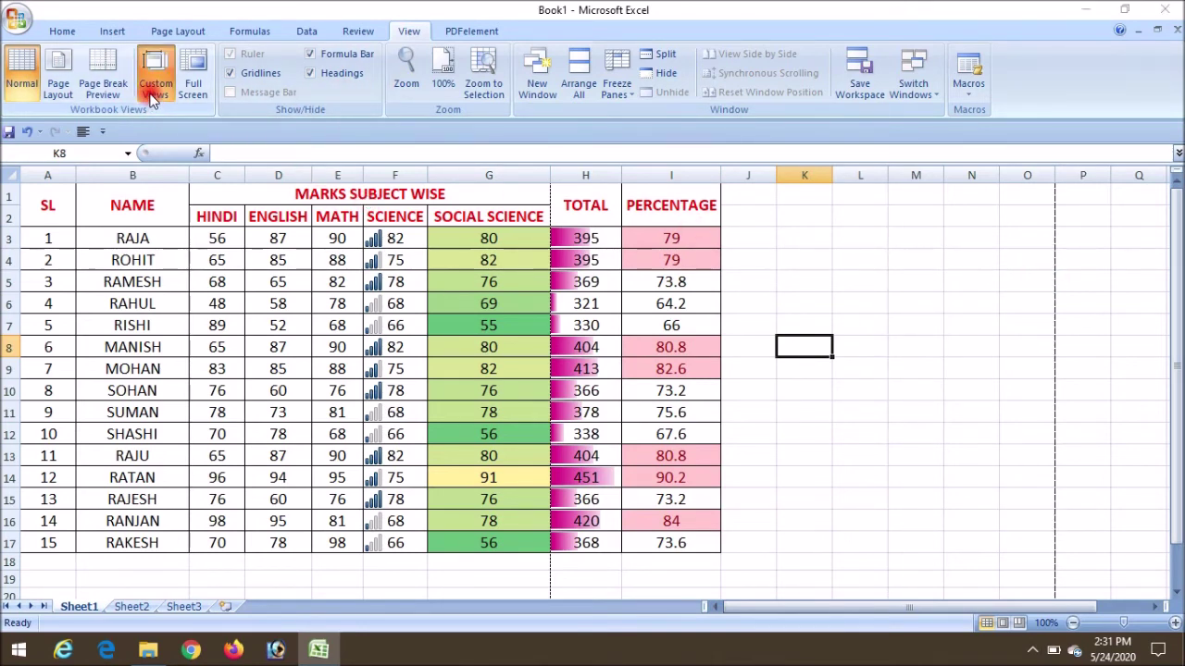
Show the Teacher custom view, then the public custom view.
{"action": "left_click", "coordinate": [824, 224]}
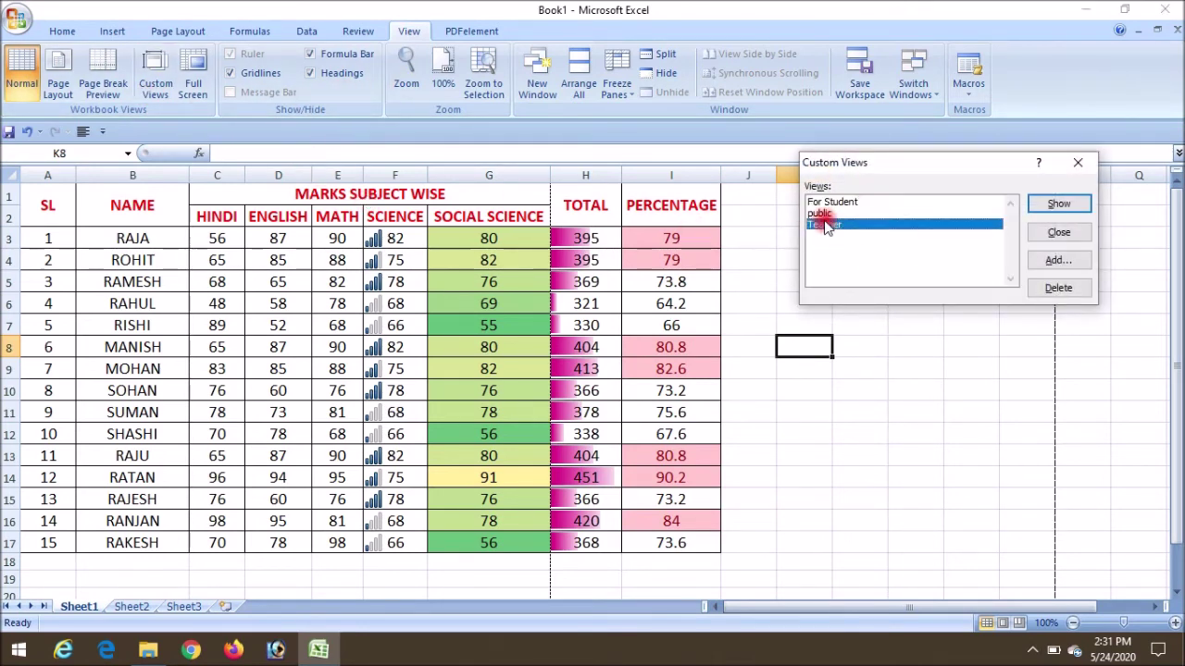
{"action": "left_click", "coordinate": [1058, 203]}
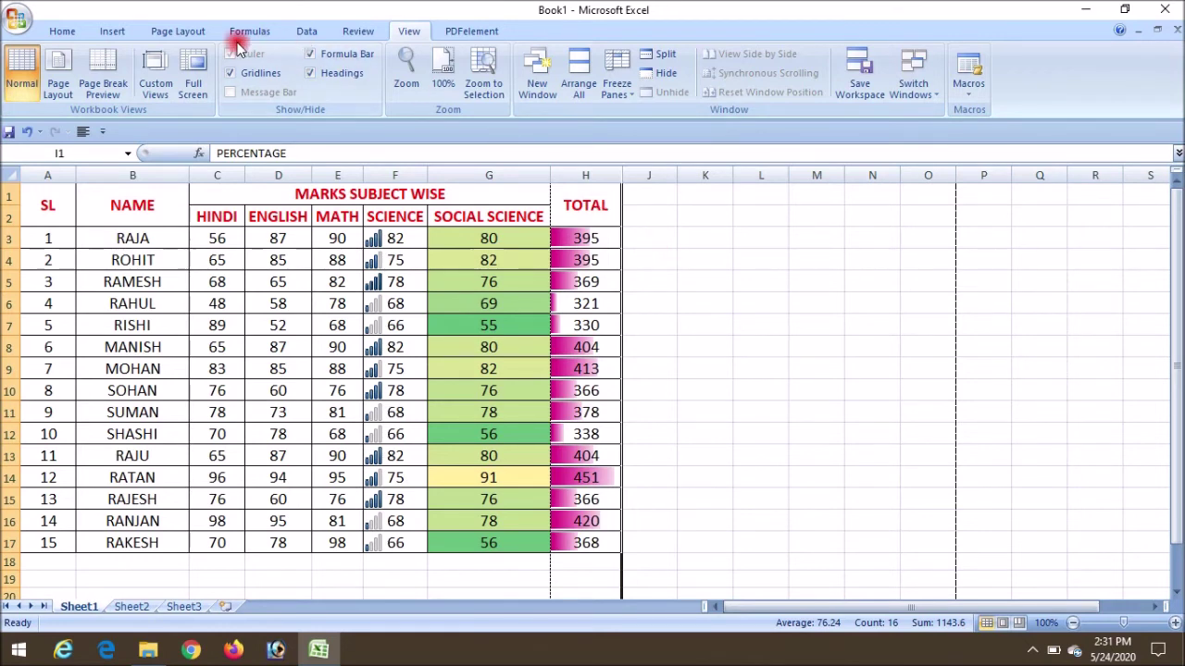
{"action": "left_click", "coordinate": [159, 86]}
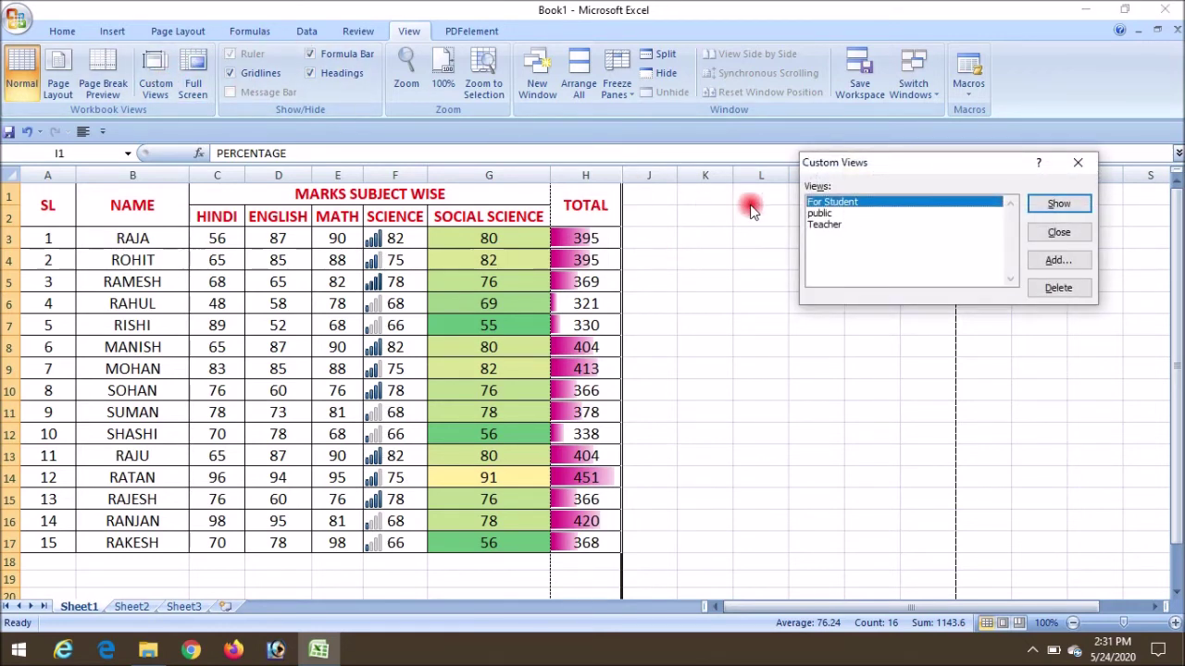
{"action": "left_click", "coordinate": [830, 212]}
{"action": "left_click", "coordinate": [1058, 204]}
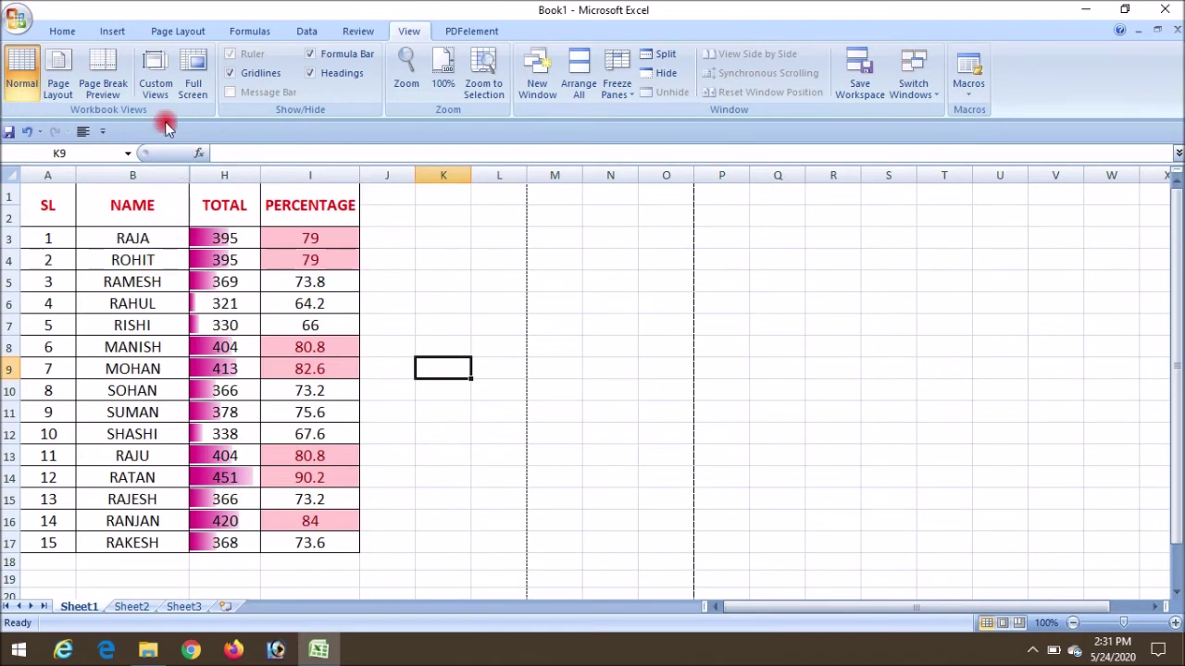
Apply the Teacher custom view again, hiding PERCENTAGE.
{"action": "left_click", "coordinate": [155, 86]}
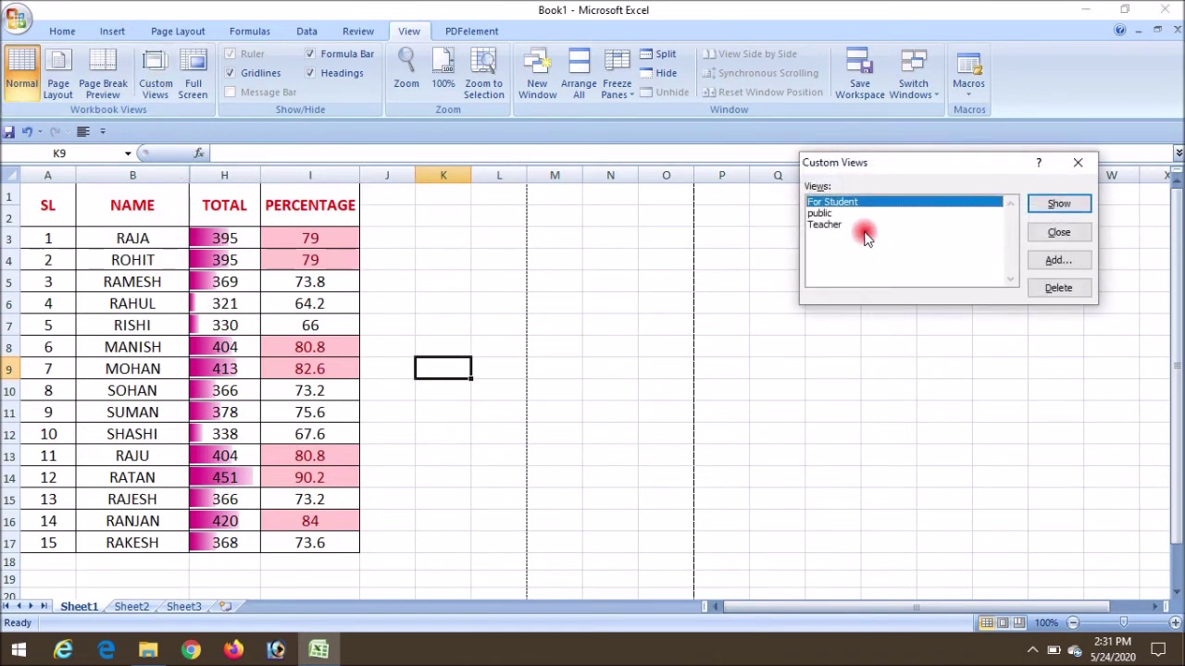
{"action": "left_click", "coordinate": [833, 224]}
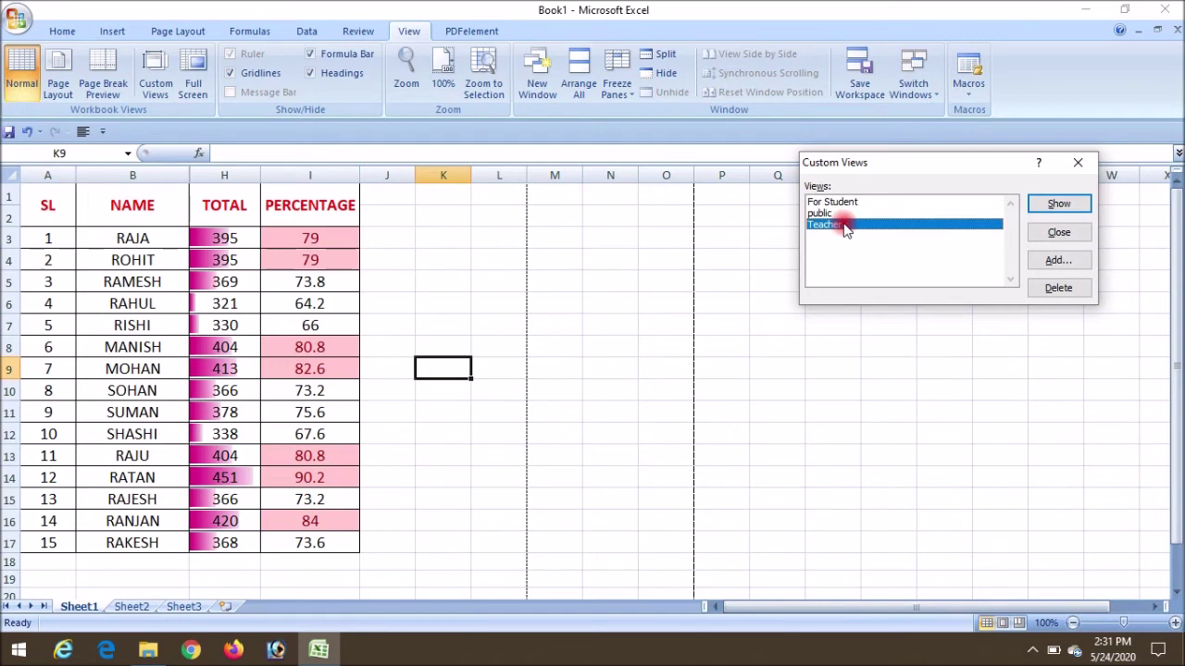
{"action": "left_click", "coordinate": [1040, 208]}
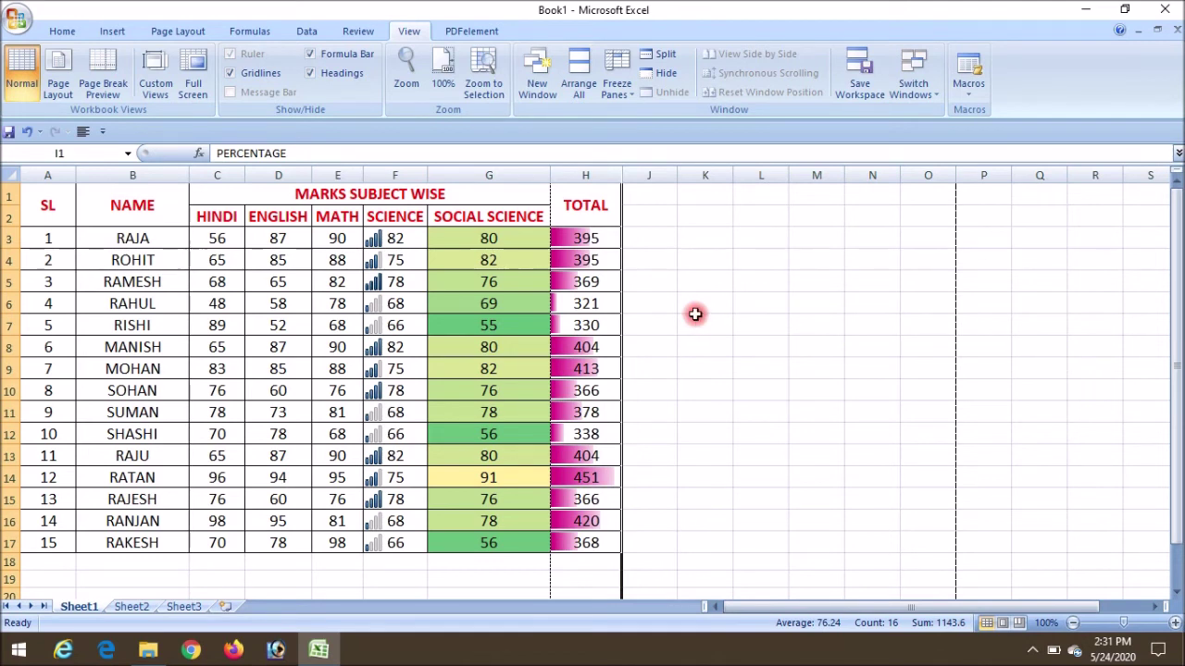
{"action": "left_click", "coordinate": [152, 85]}
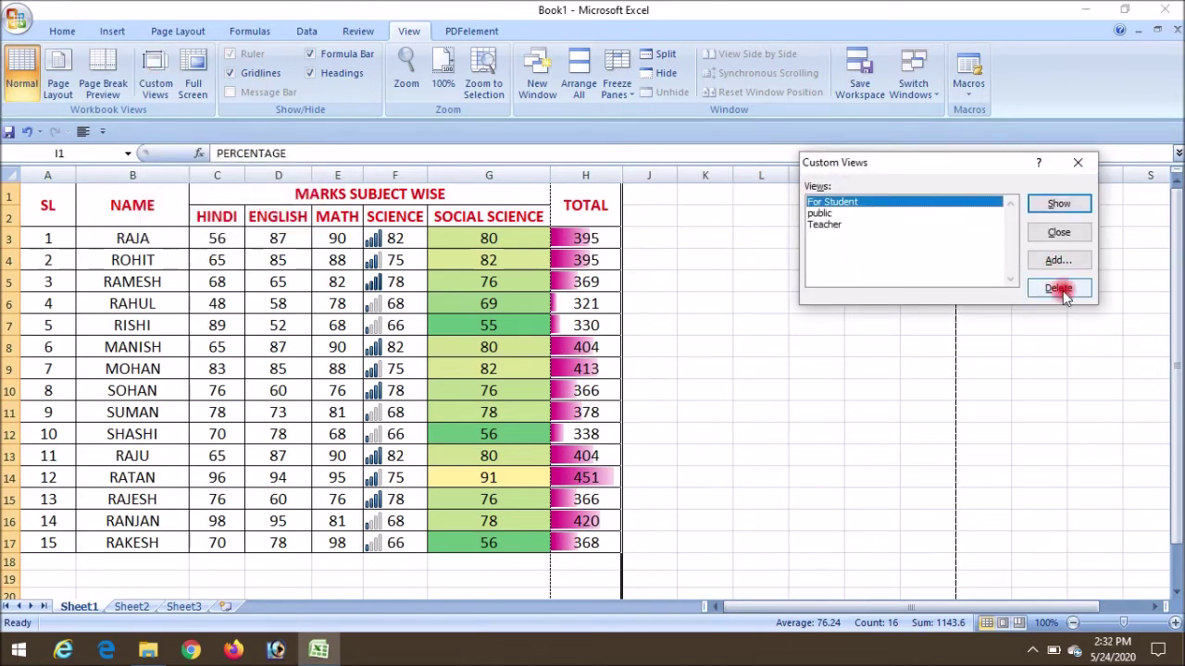
Delete the For Student, public and Teacher views, confirming each, then close the dialog.
{"action": "left_click", "coordinate": [1055, 289]}
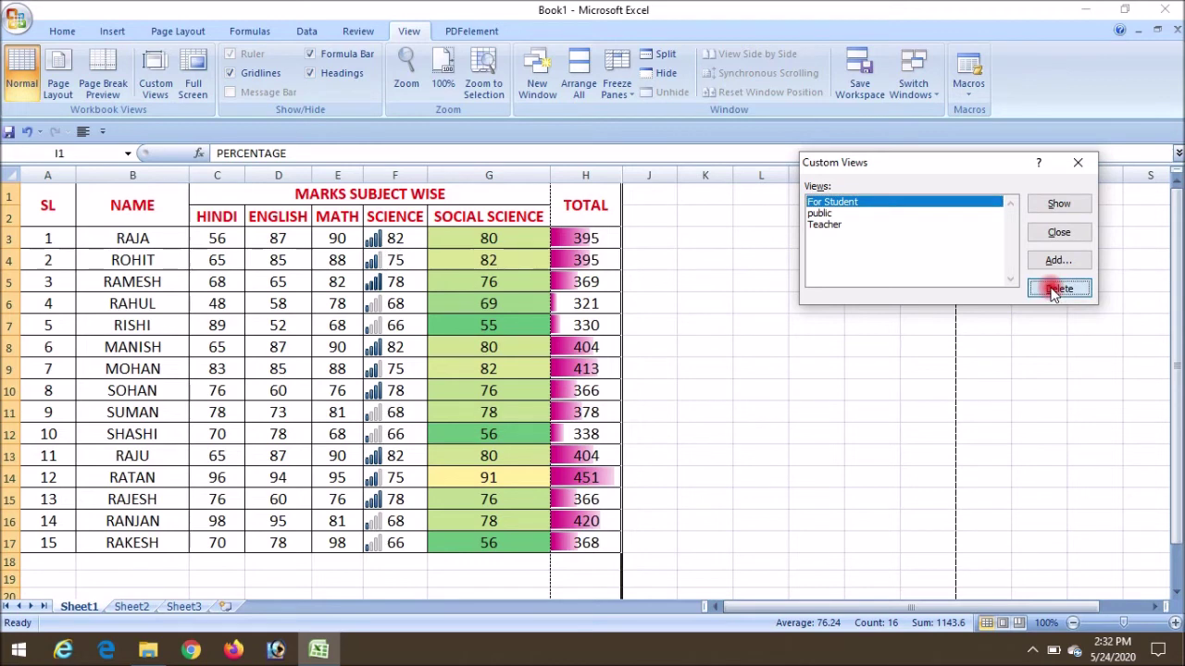
{"action": "left_click", "coordinate": [562, 368]}
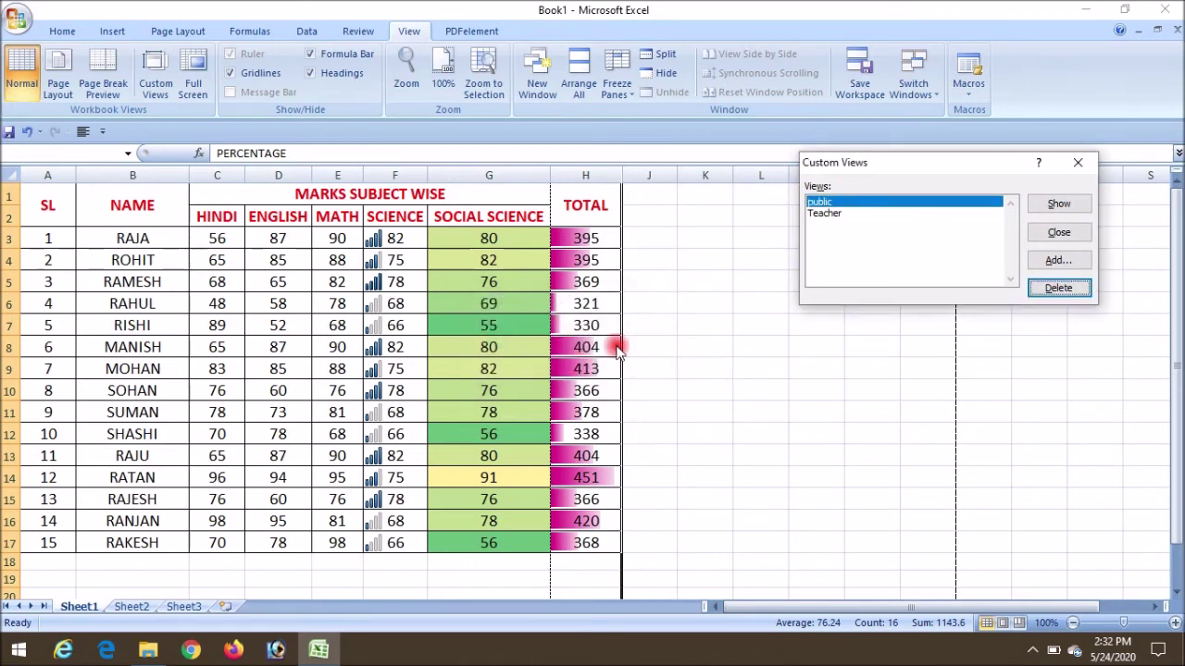
{"action": "left_click", "coordinate": [1058, 288]}
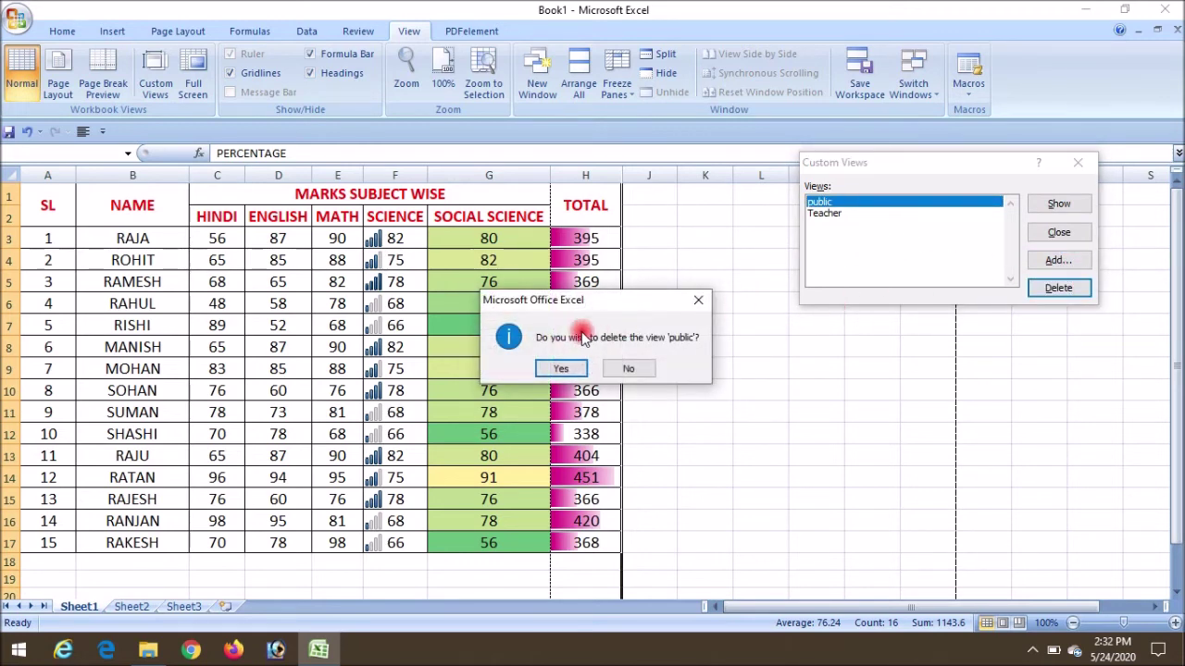
{"action": "left_click", "coordinate": [562, 370]}
{"action": "left_click", "coordinate": [1077, 289]}
{"action": "left_click", "coordinate": [565, 367]}
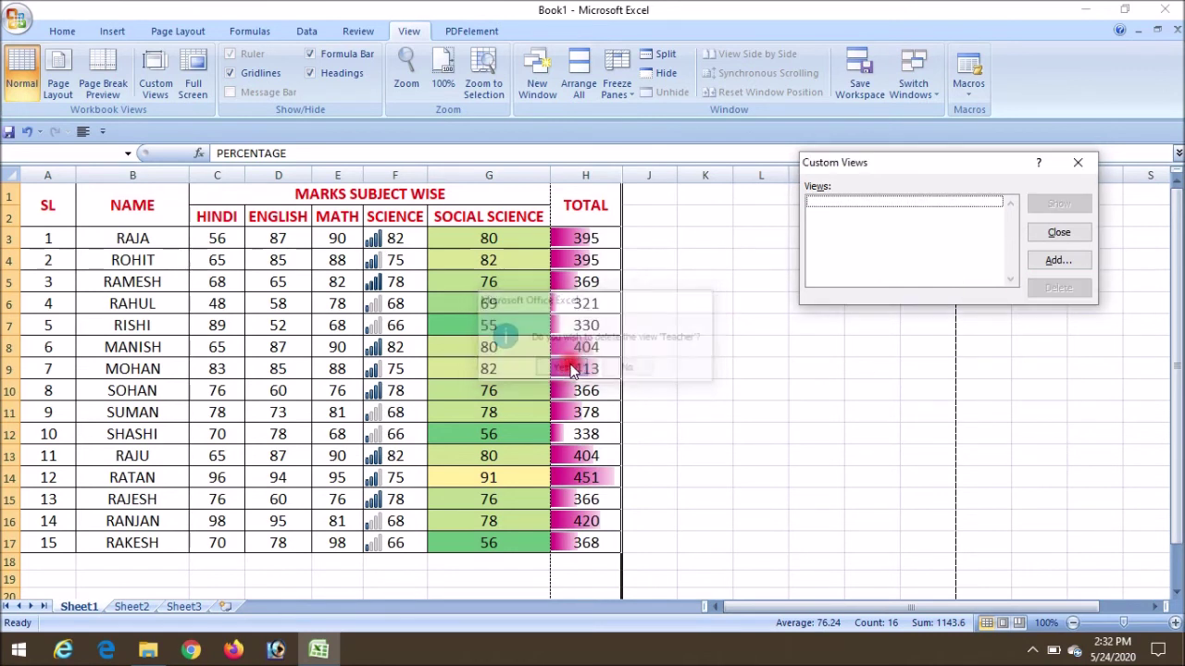
{"action": "left_click", "coordinate": [1059, 232]}
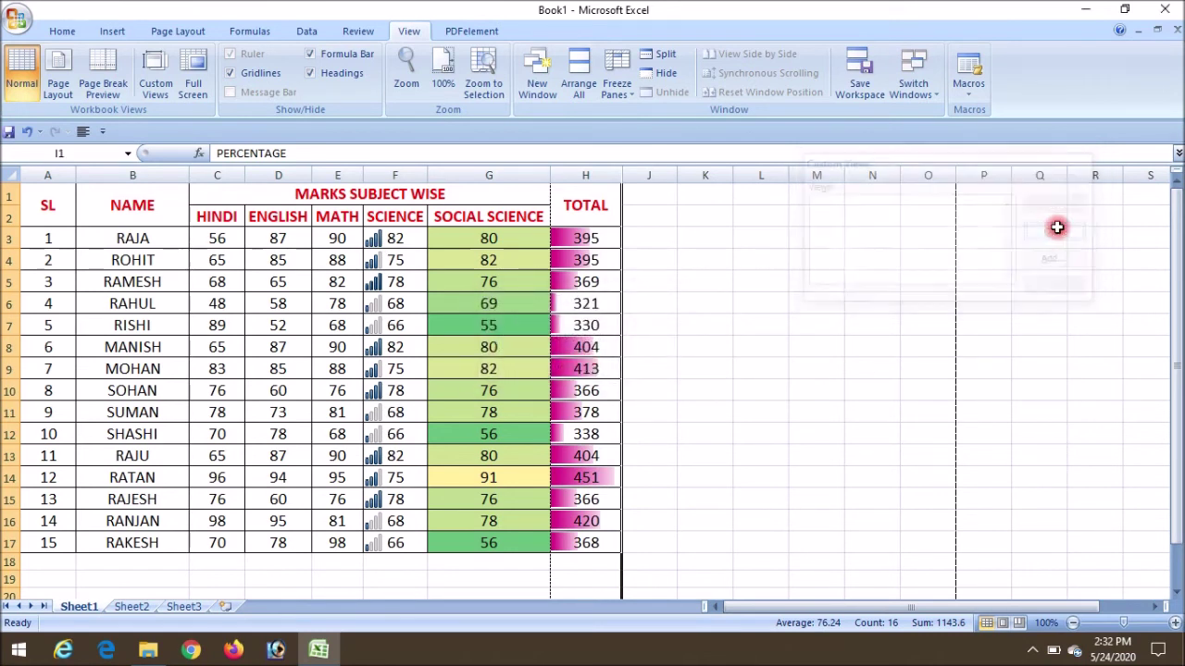
Select columns H through J and unhide the PERCENTAGE column beside TOTAL.
{"action": "left_click", "coordinate": [587, 176]}
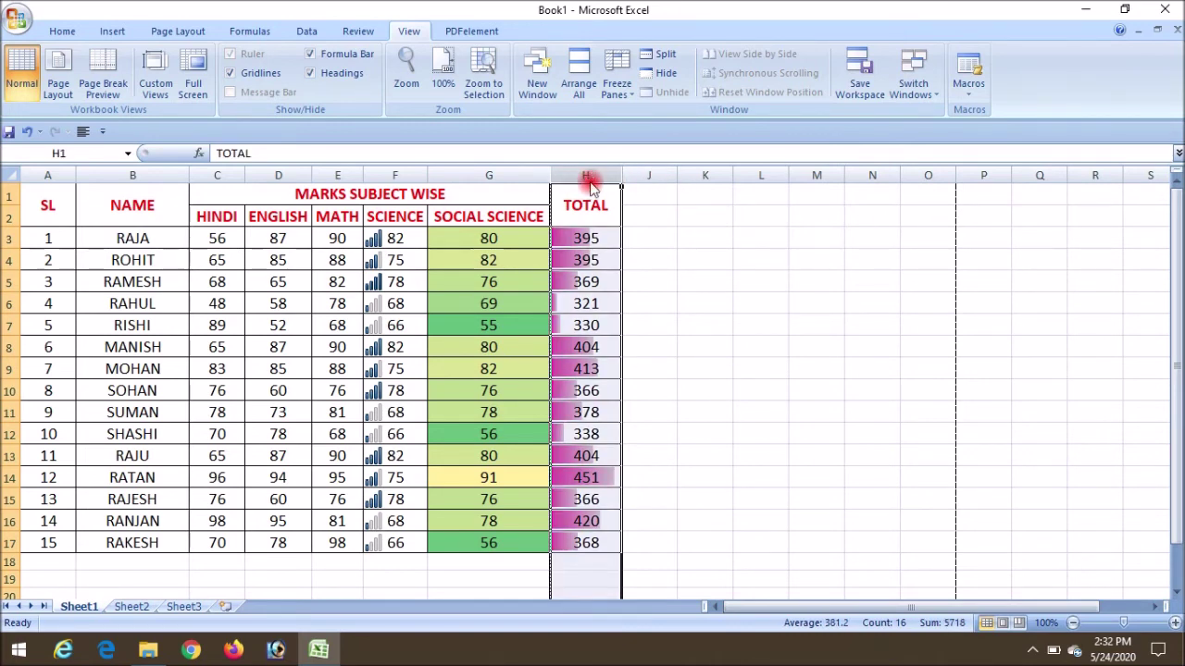
{"action": "key", "text": "shift+Right"}
{"action": "left_click", "coordinate": [587, 177]}
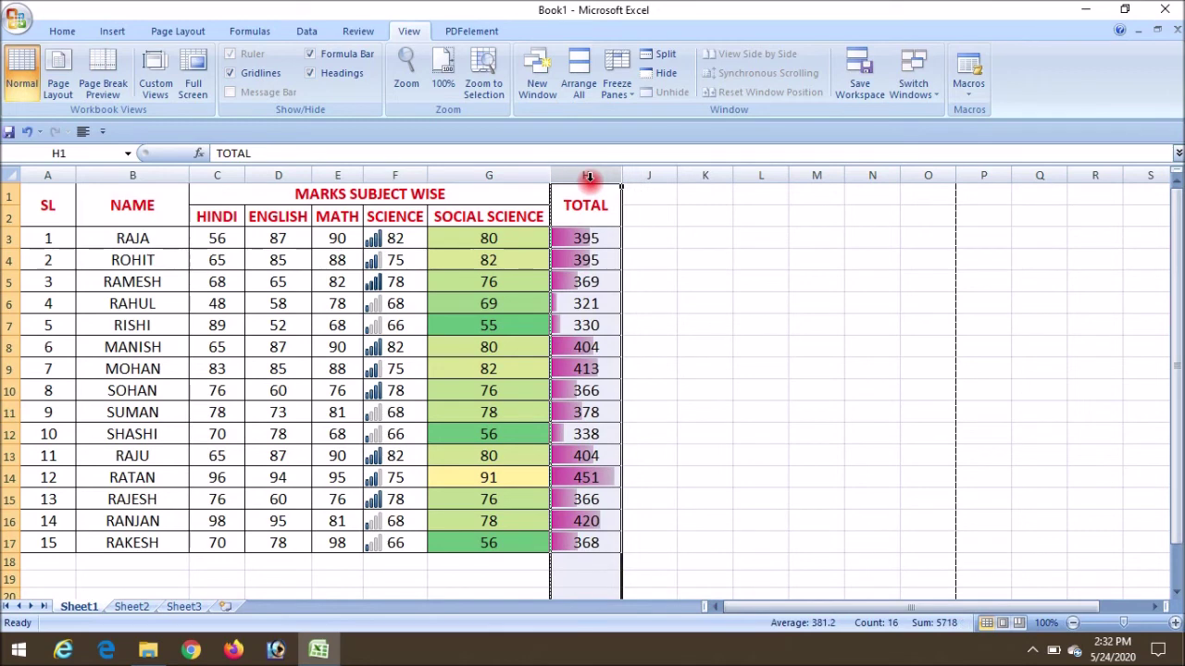
{"action": "key", "text": "shift+Right"}
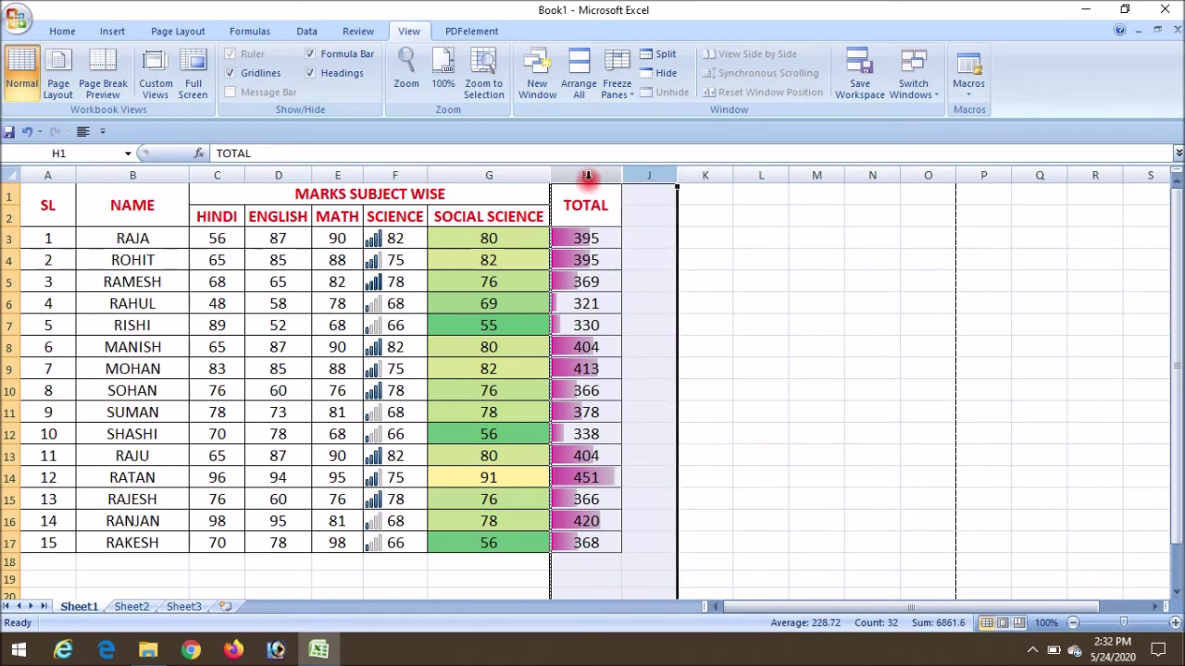
{"action": "right_click", "coordinate": [582, 175]}
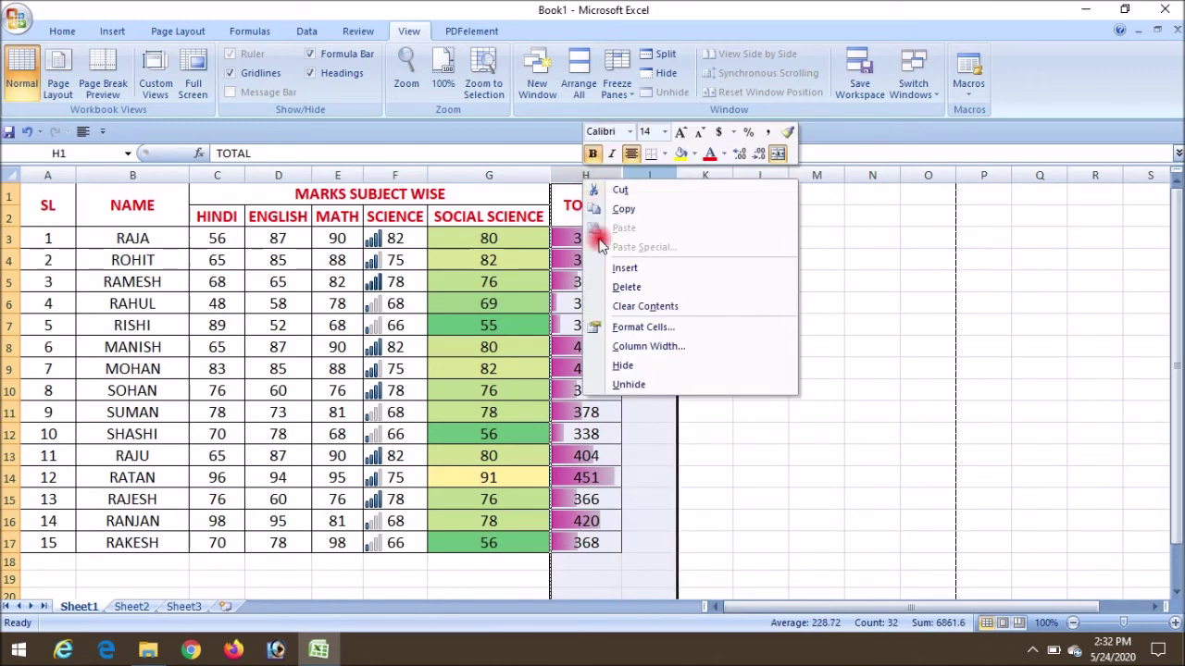
{"action": "left_click", "coordinate": [642, 387]}
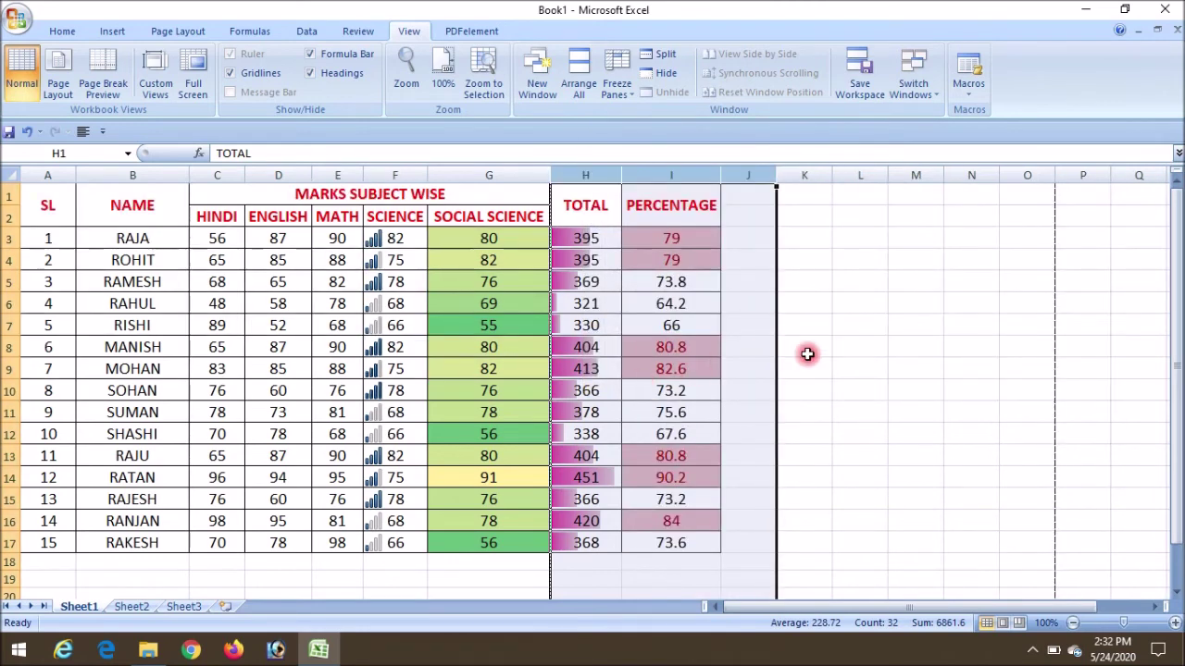
{"action": "left_click", "coordinate": [822, 354]}
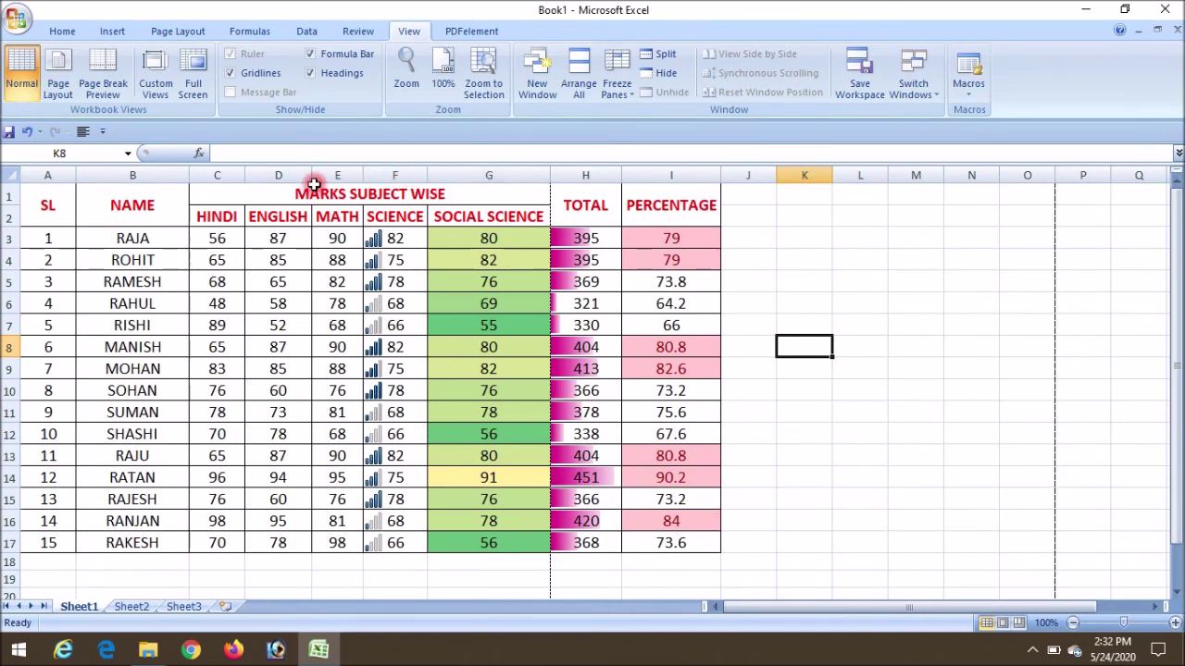
{"action": "left_click", "coordinate": [193, 83]}
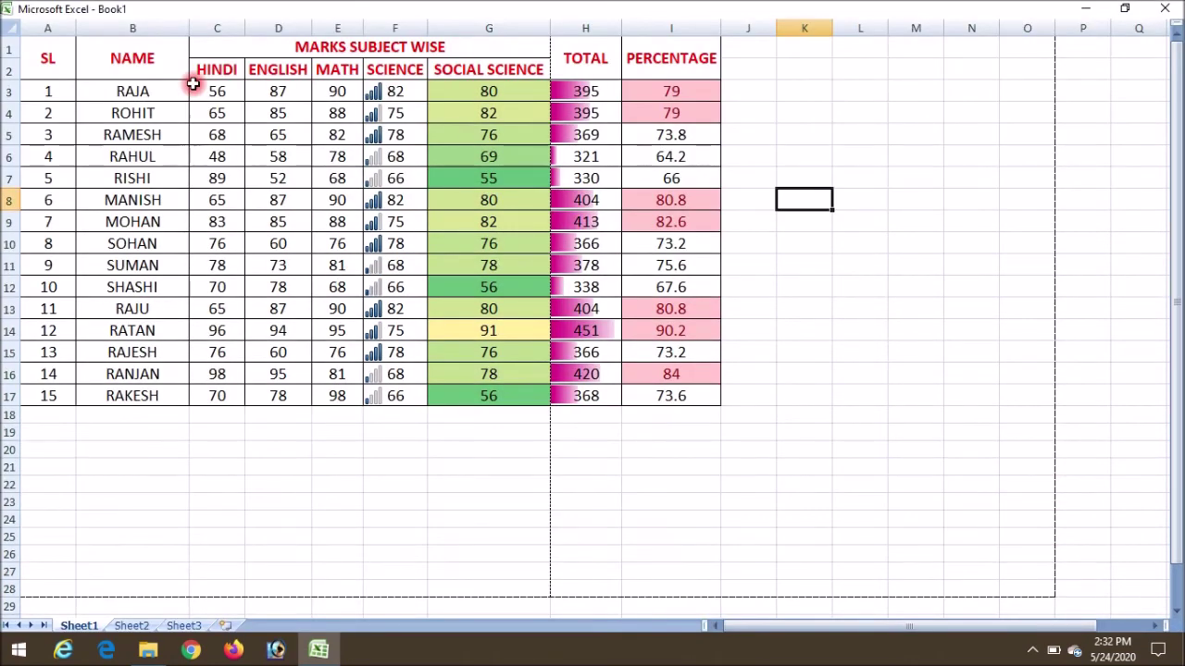
{"action": "left_click", "coordinate": [957, 304]}
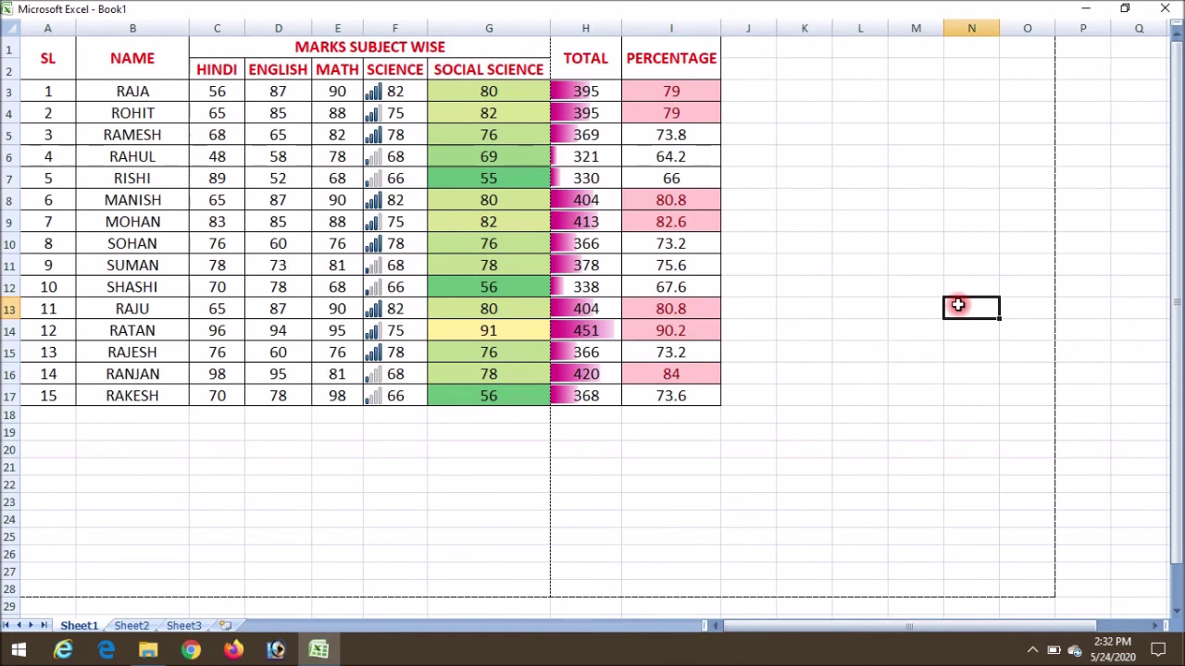
{"action": "key", "text": "Escape"}
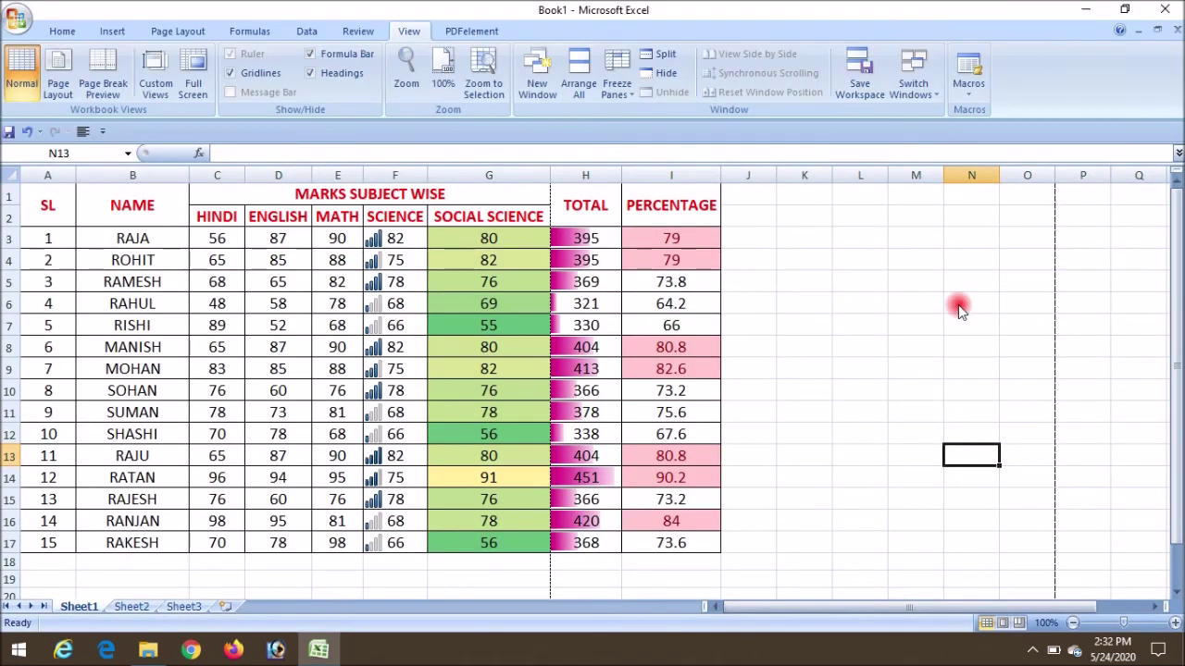